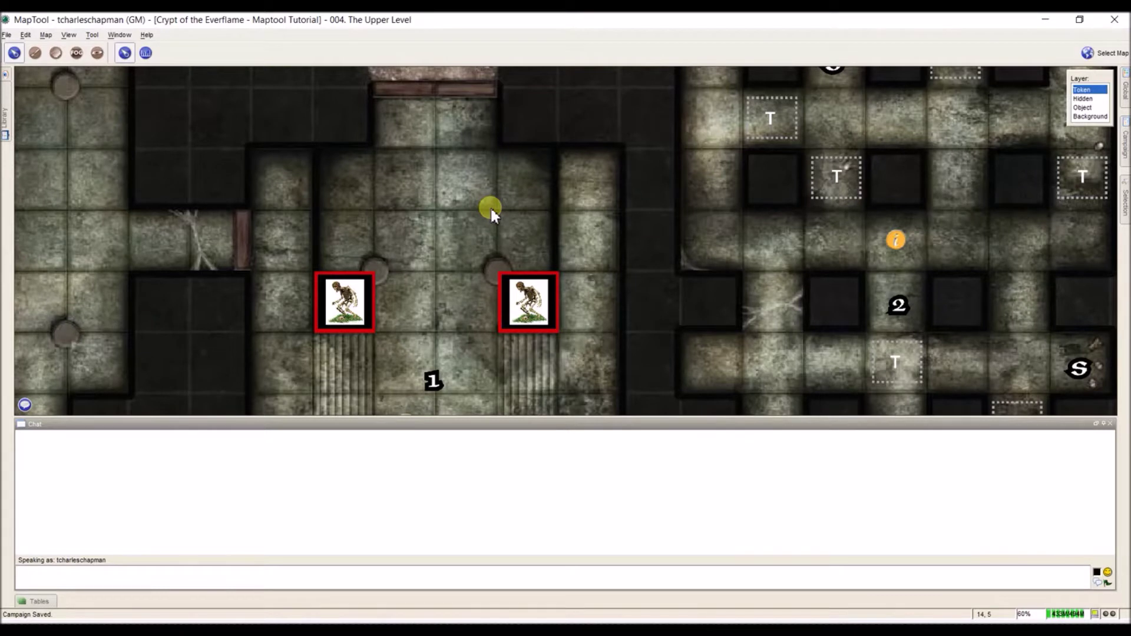
Open the Edit menu on the Crypt of the Everflame campaign's Upper Level map
click(26, 36)
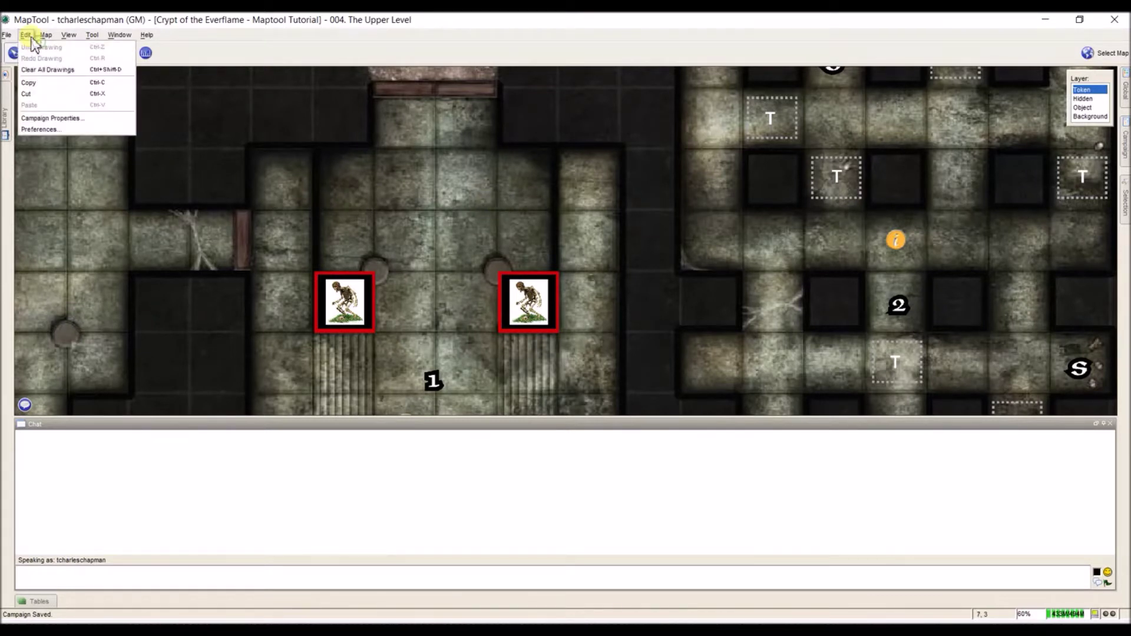
Review the Basic and Pathfinder Token types in Campaign Properties, closing without changes
click(110, 119)
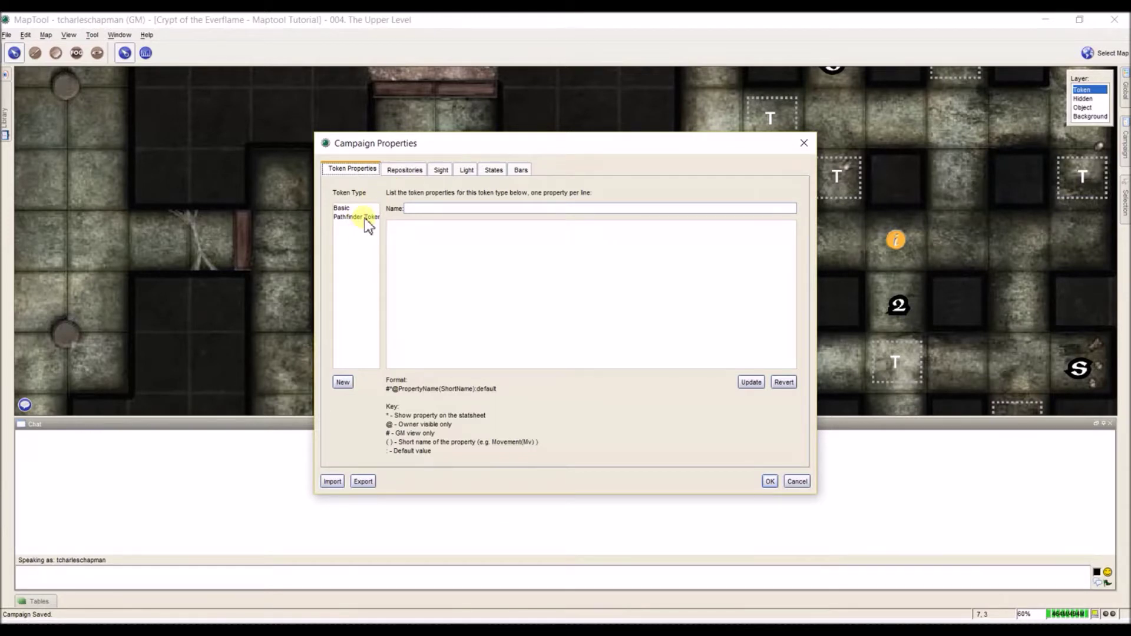
click(771, 481)
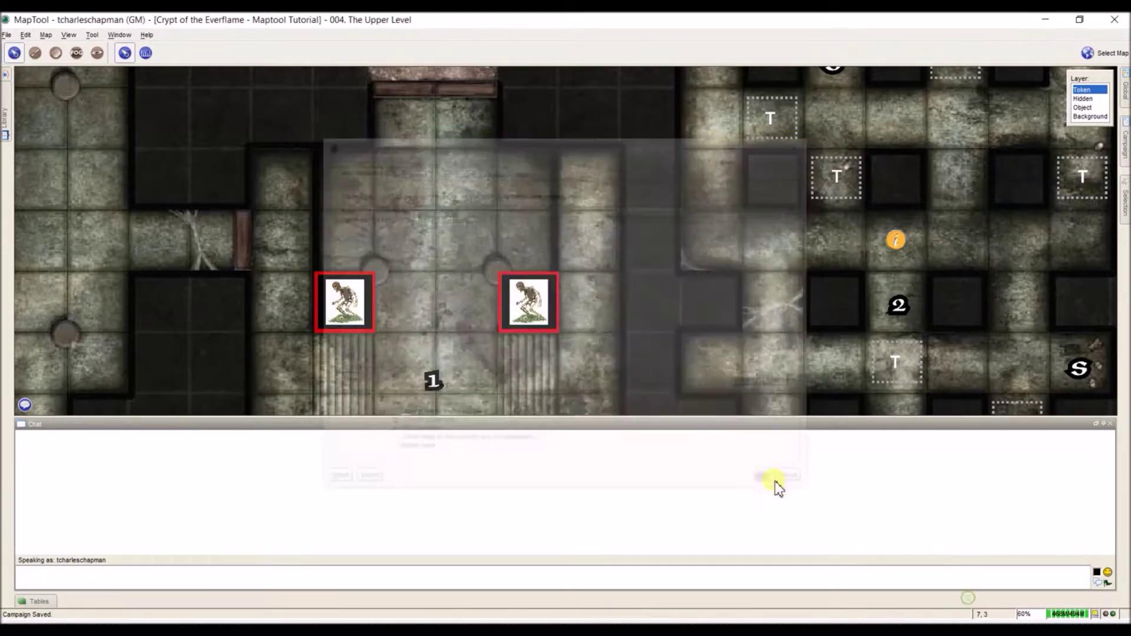
mouse_move(538, 308)
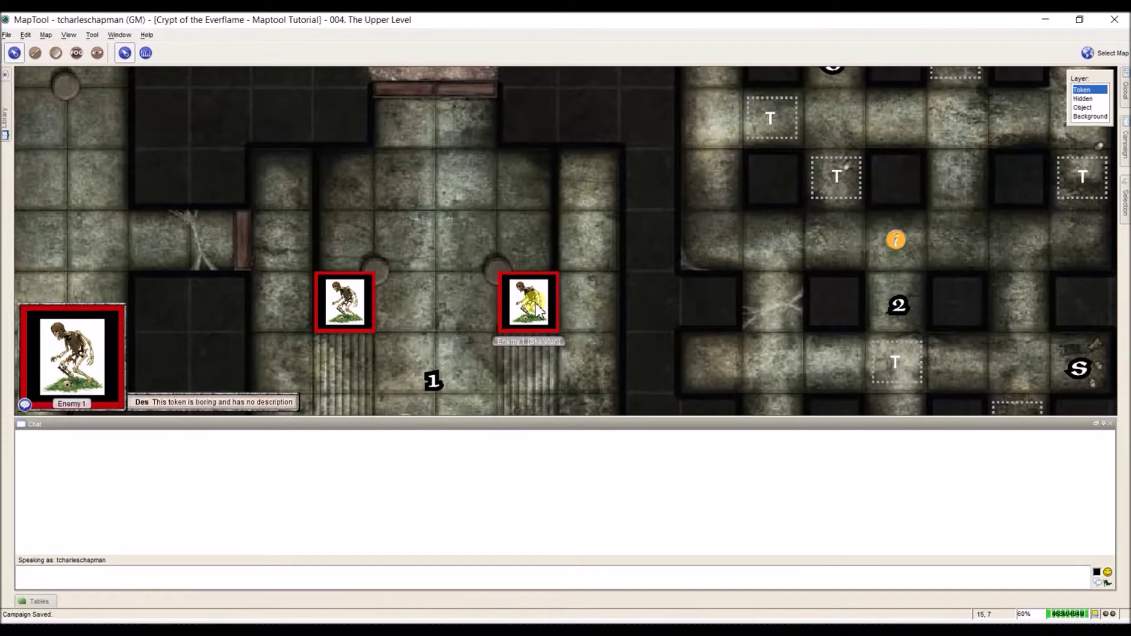
Inspect the right skeleton's Basic property values in its token editor
double_click(538, 308)
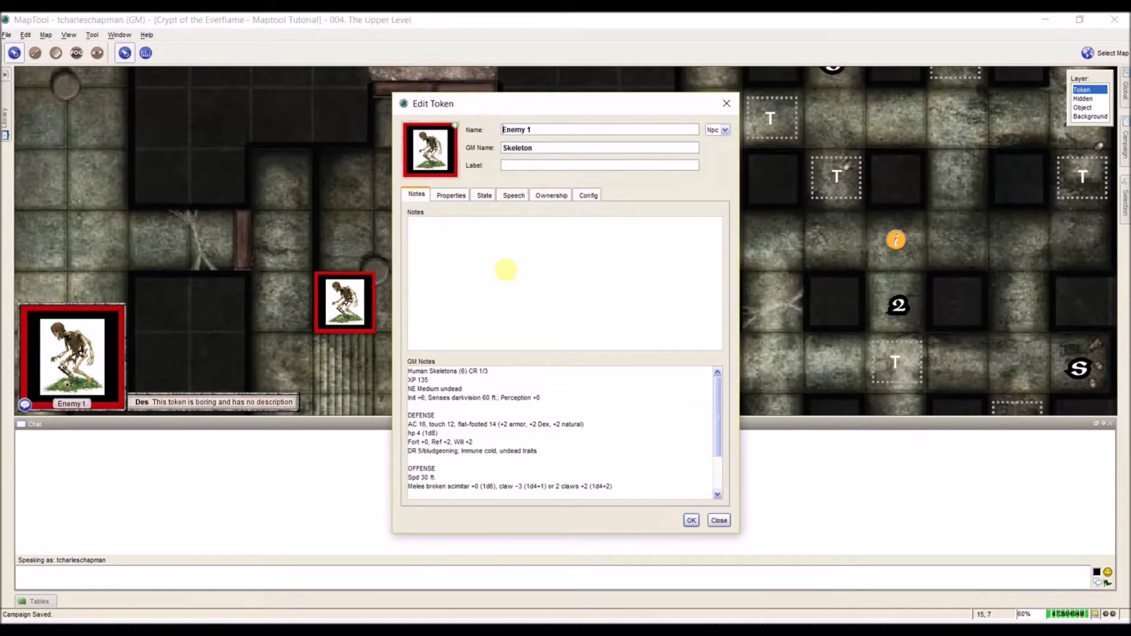
click(450, 197)
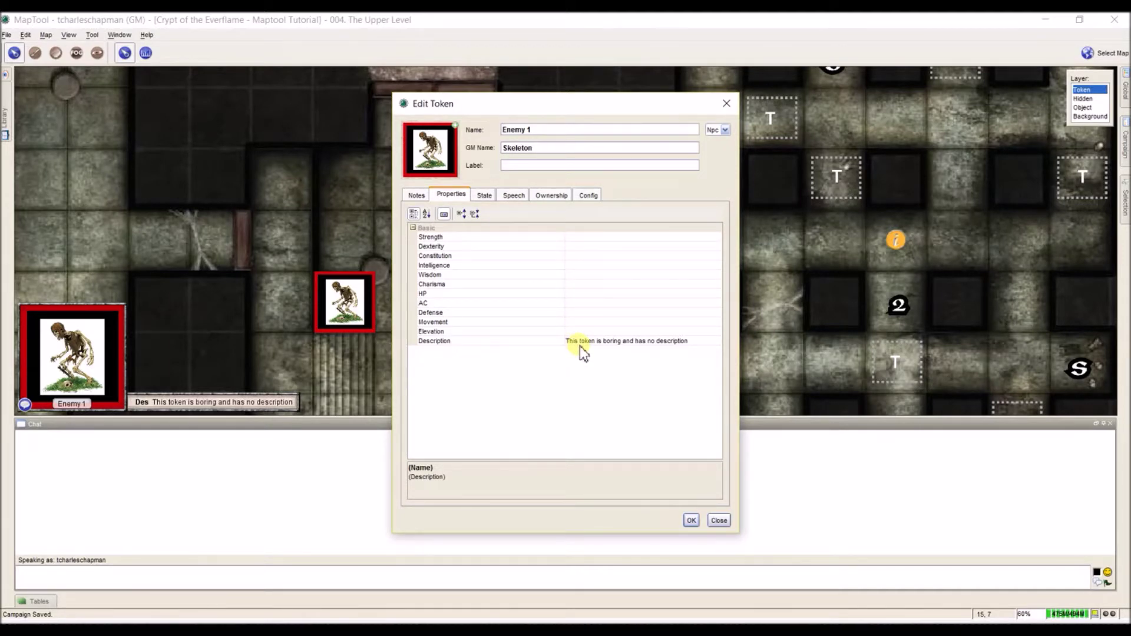
click(690, 521)
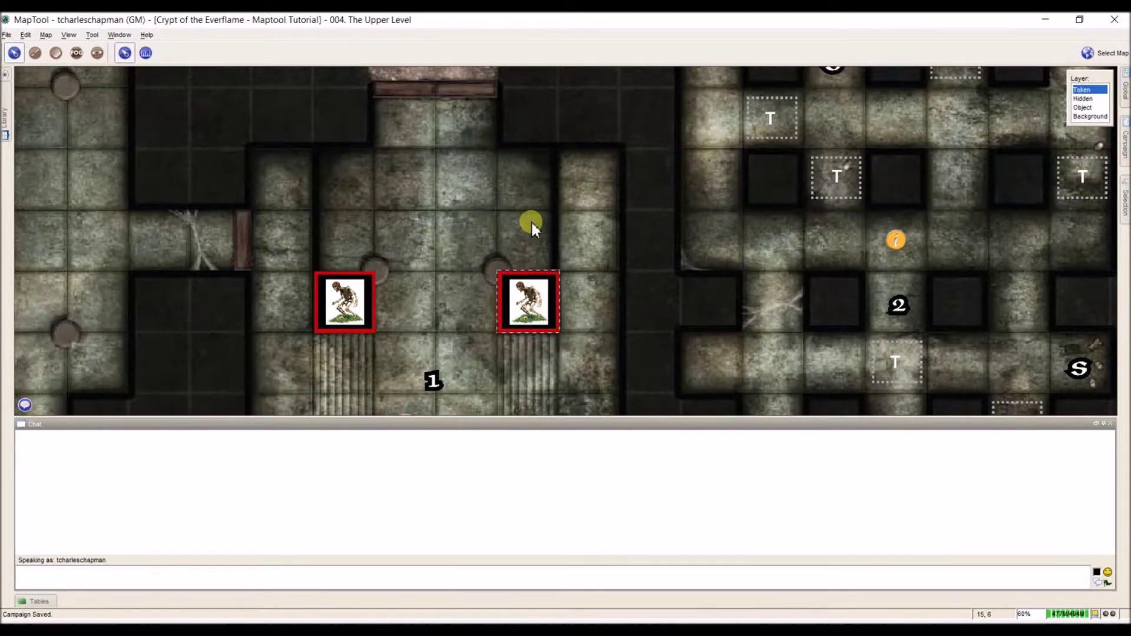
Reopen and close the skeleton's token editor, then bring up the Edit menu
double_click(528, 297)
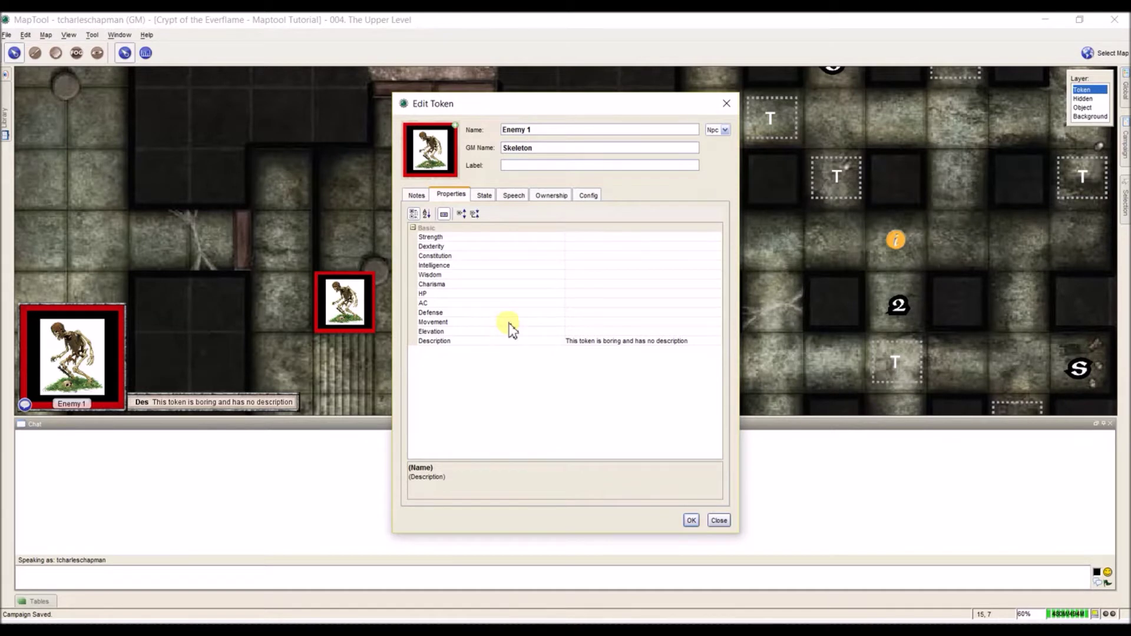
click(692, 521)
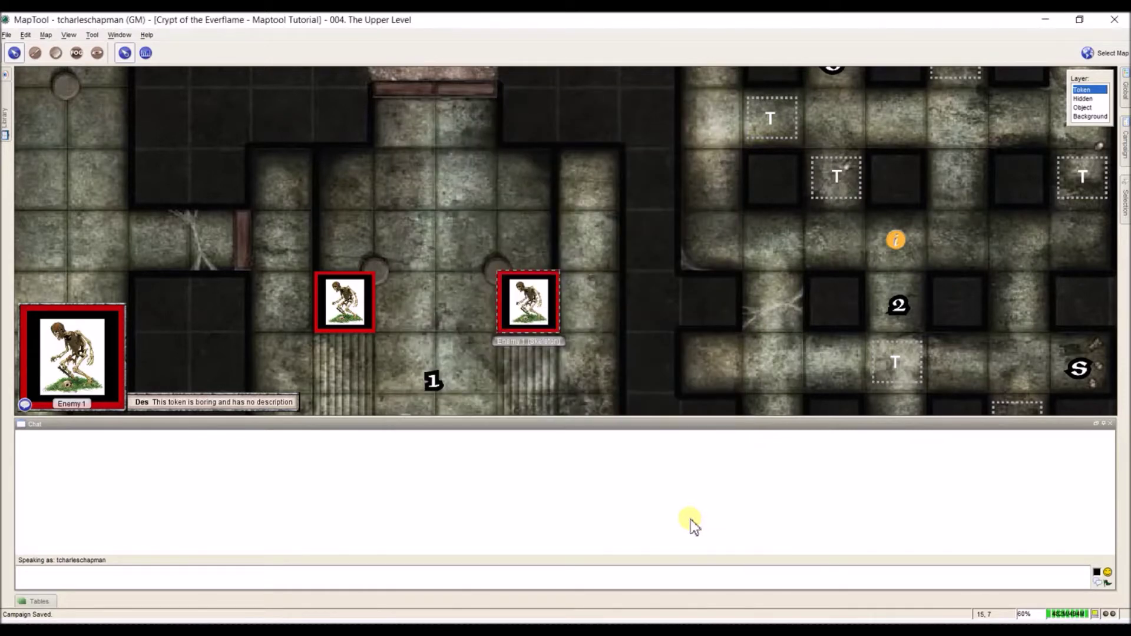
click(33, 36)
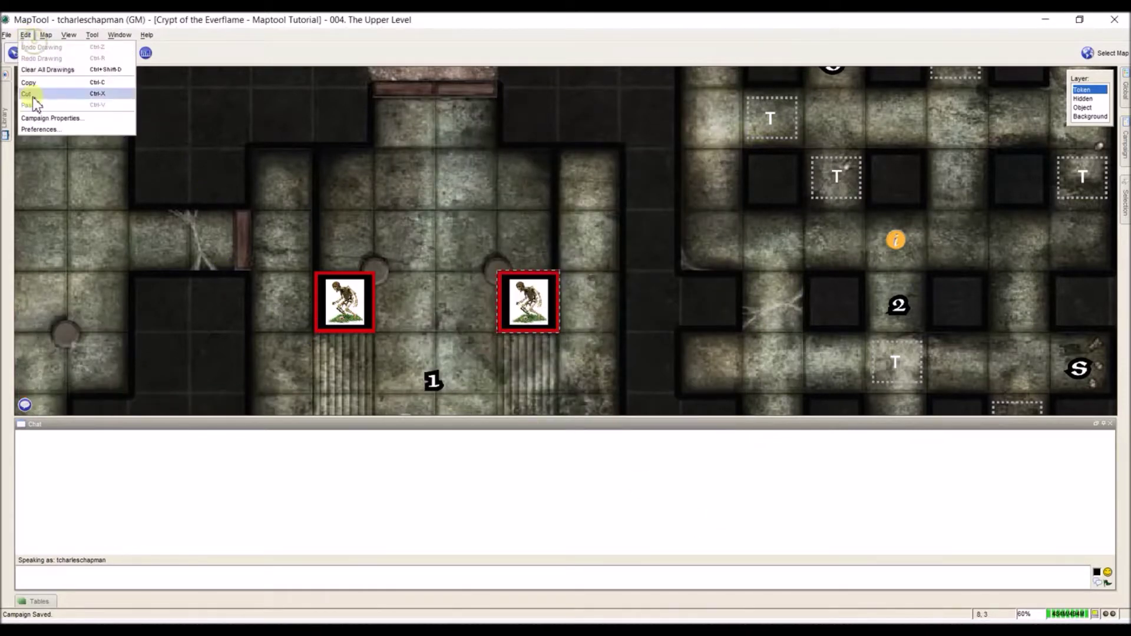
Review the Basic token type's property list, including HP, AC and Description
click(36, 116)
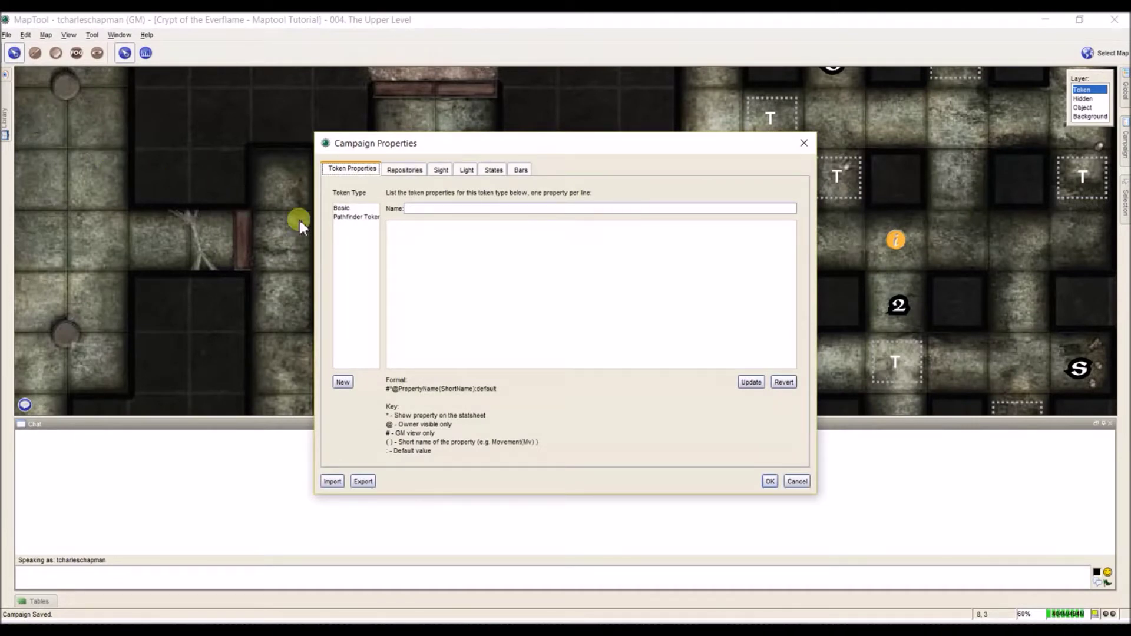
click(341, 209)
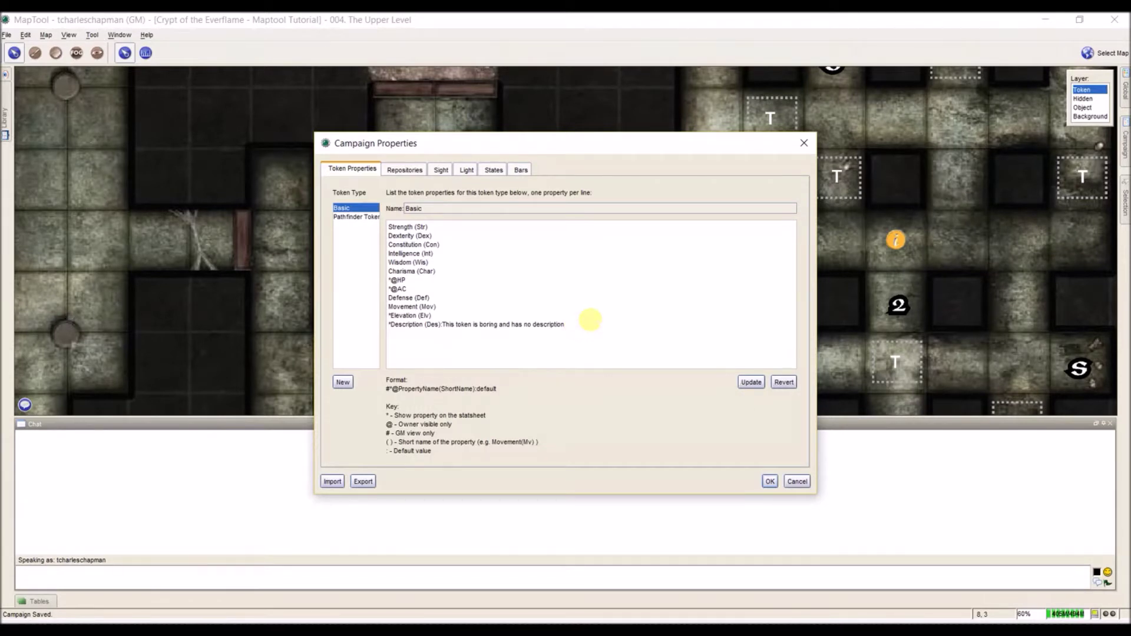
click(590, 320)
click(773, 482)
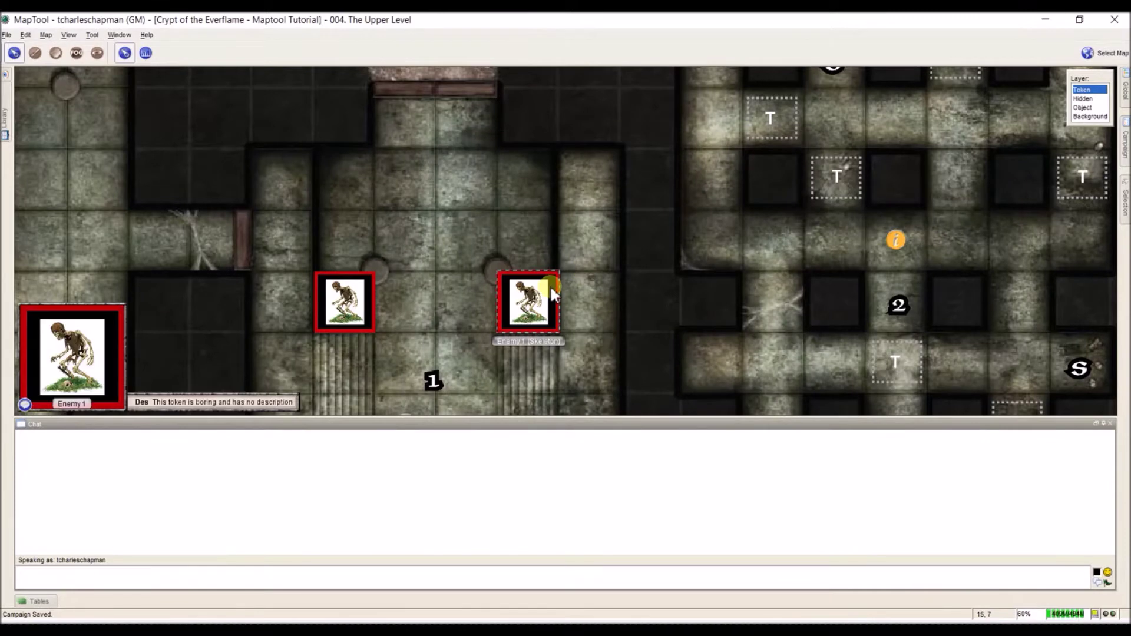
Set Enemy 1's HP value to 4
double_click(525, 299)
click(578, 295)
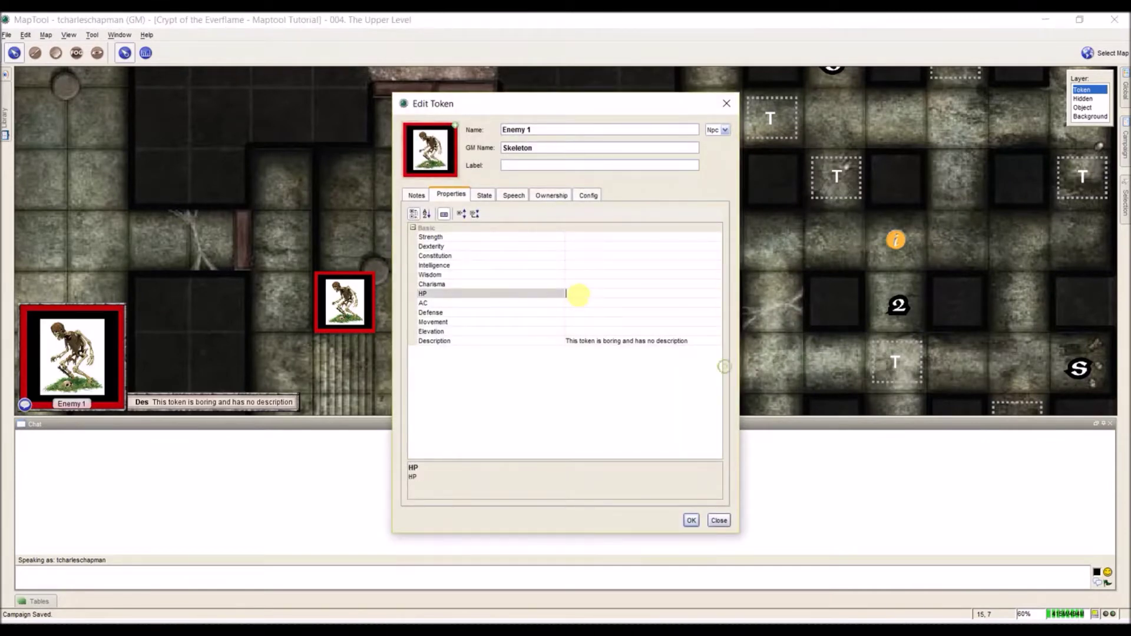
text(4)
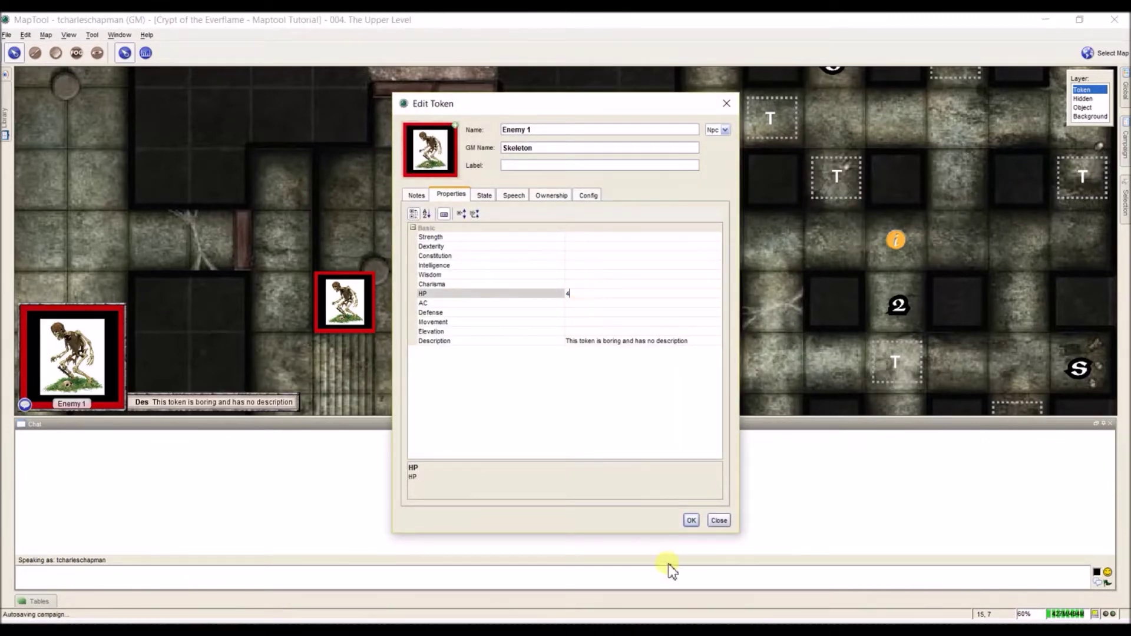
click(691, 520)
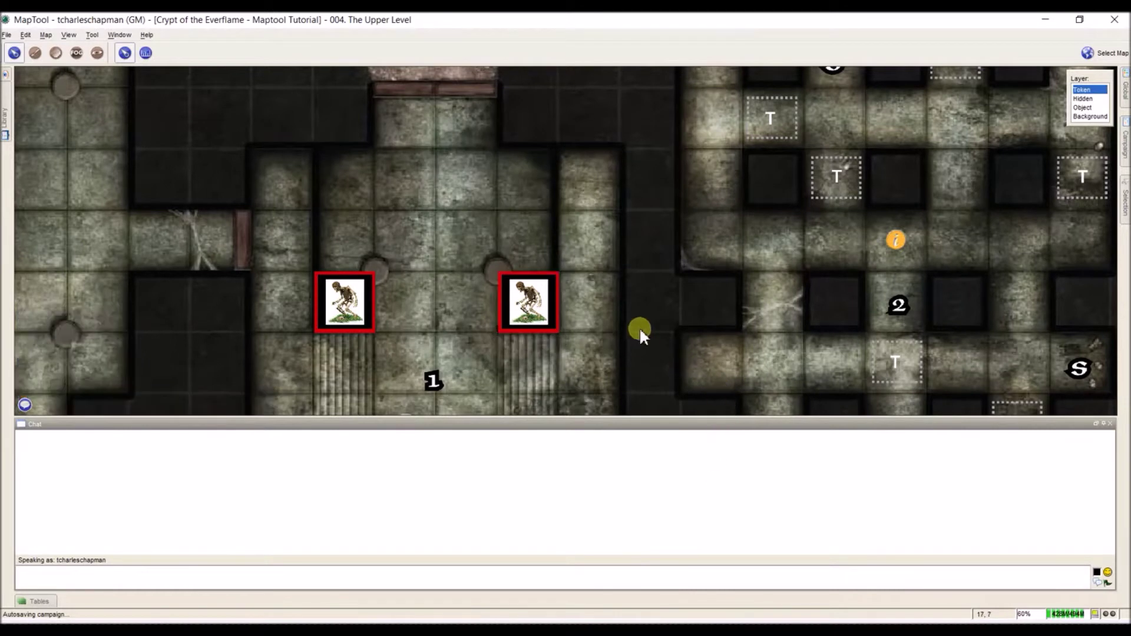
Recheck the Basic token type's properties, then reopen Enemy 1's token editor
mouse_move(534, 312)
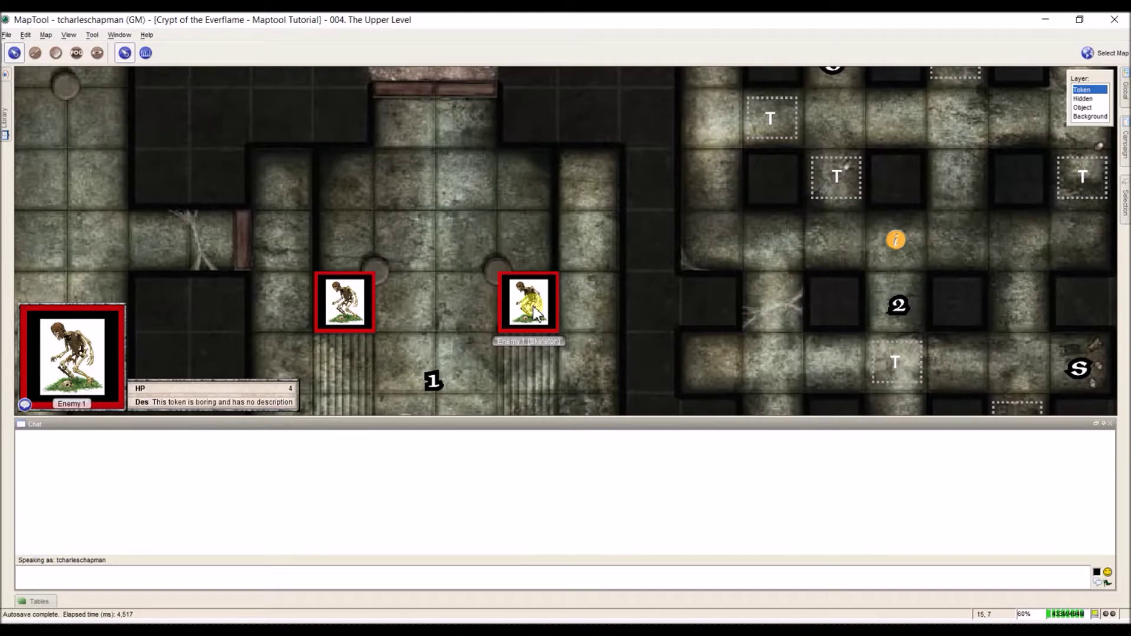
click(25, 35)
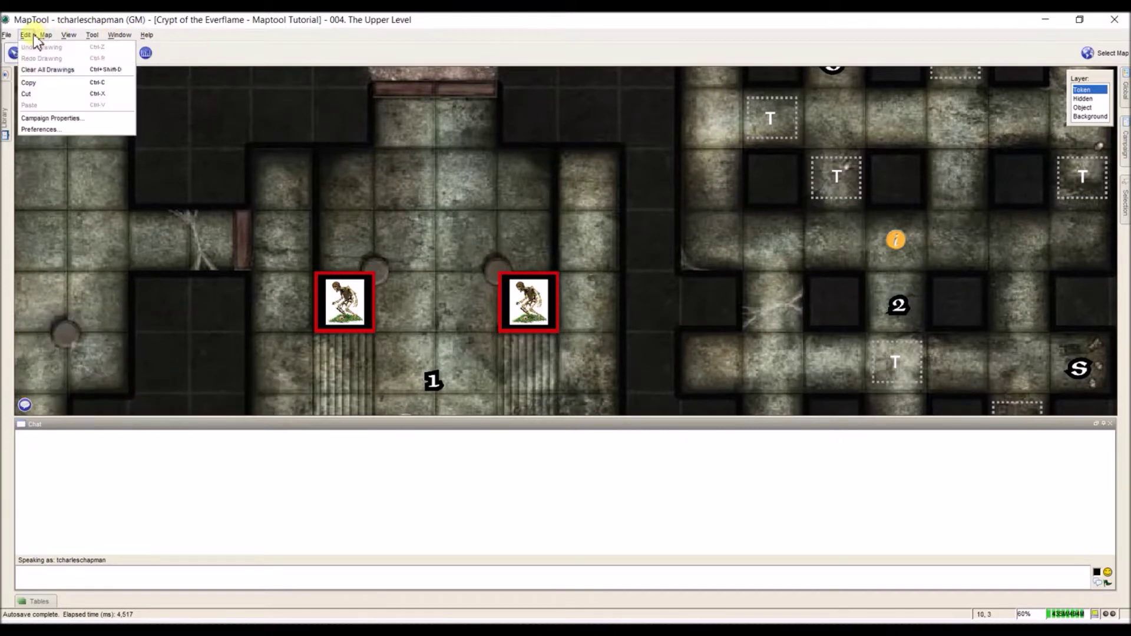
click(57, 121)
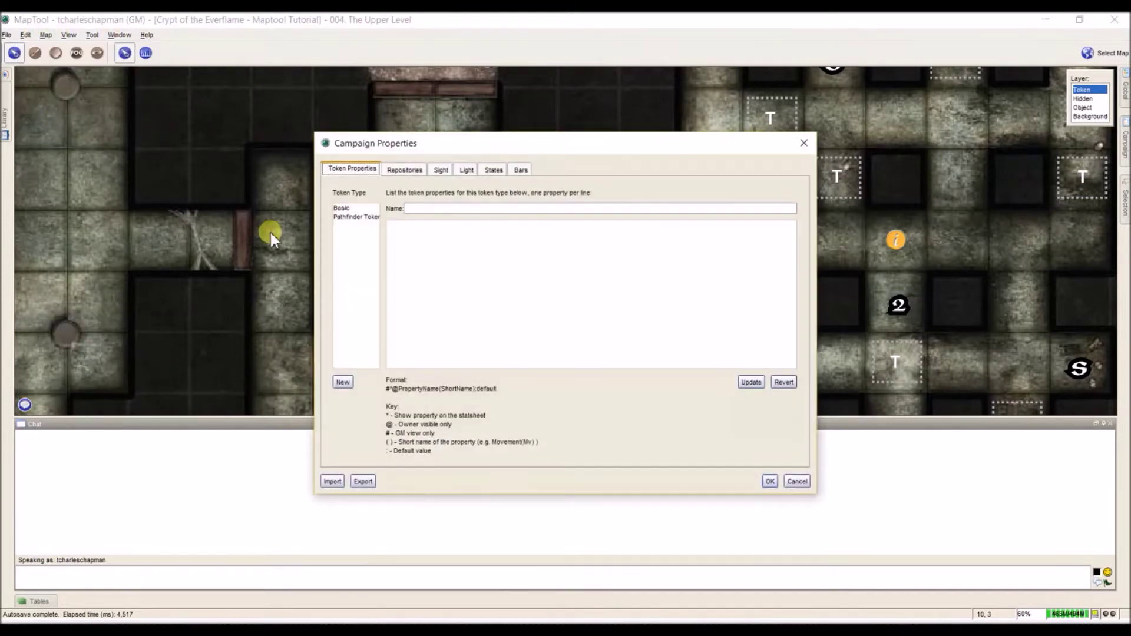
click(347, 208)
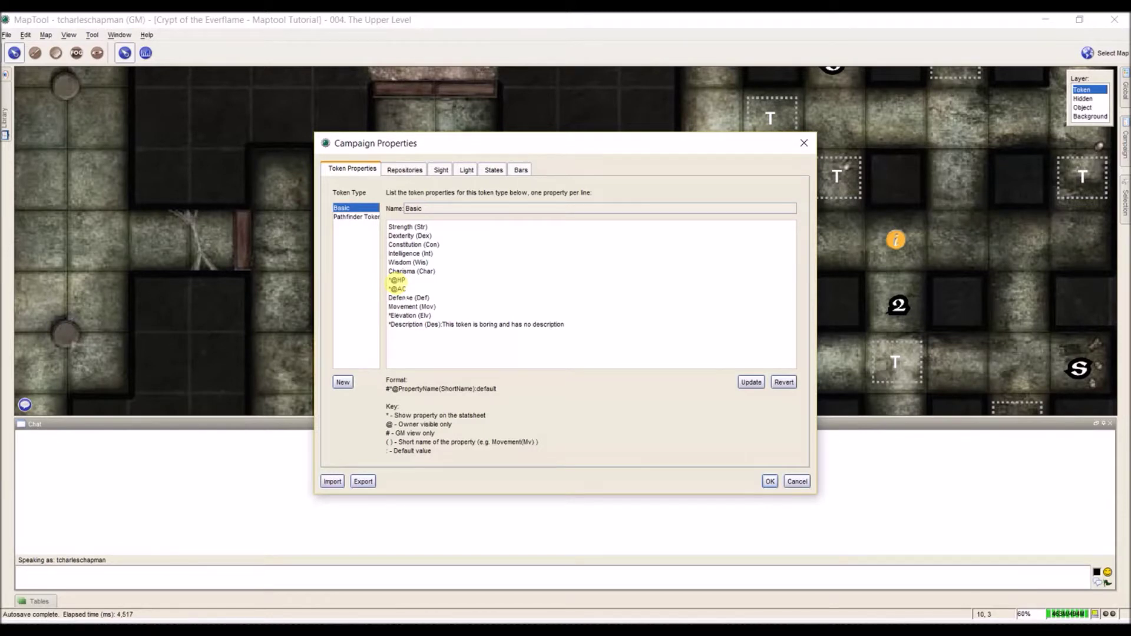
click(770, 481)
double_click(522, 280)
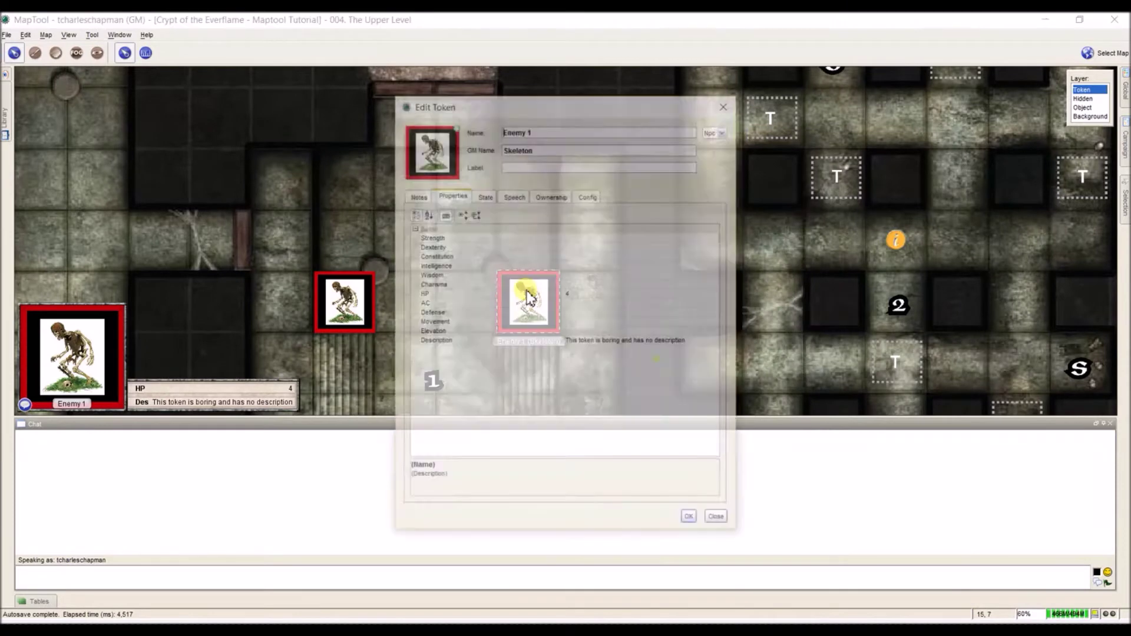
Check Enemy 1's ownership and property values, then close the Edit Token dialog
click(535, 196)
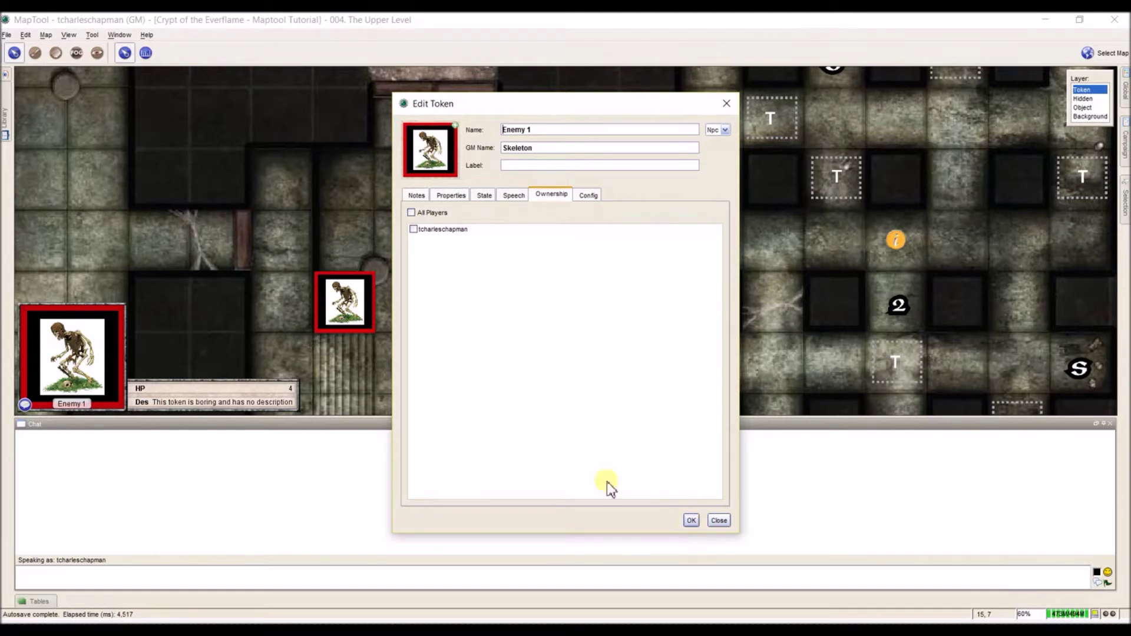
click(454, 196)
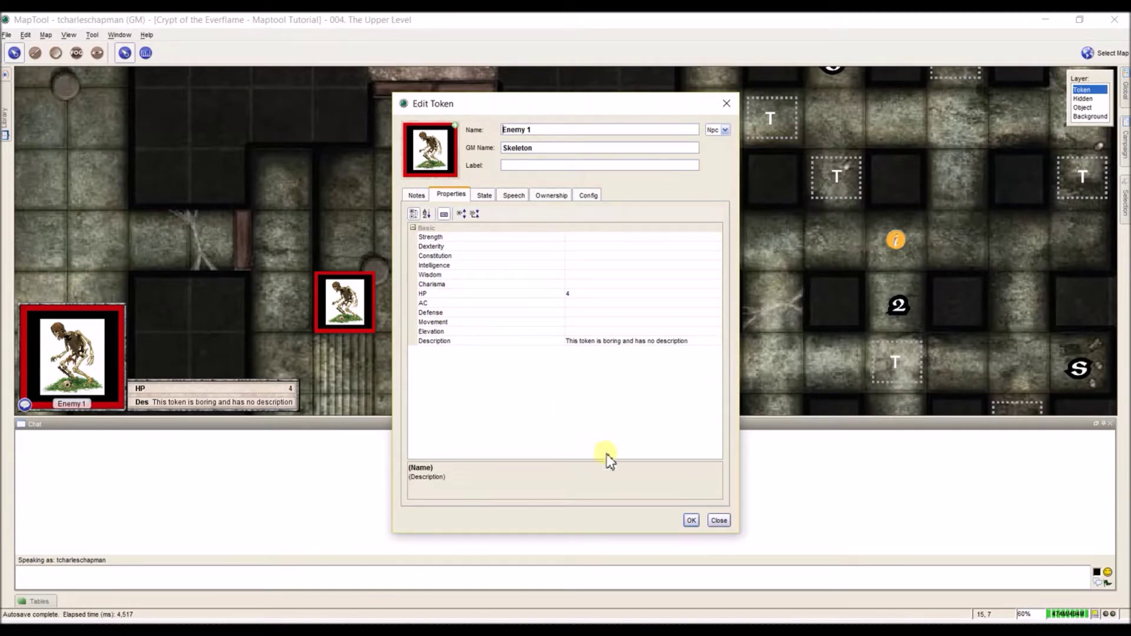
click(691, 520)
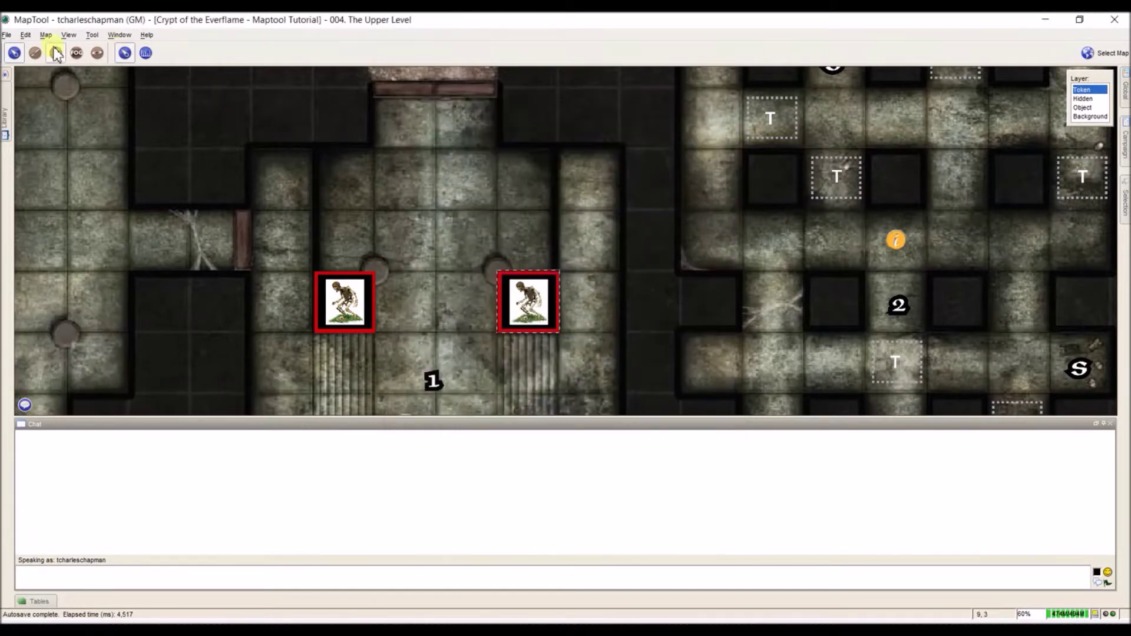
click(45, 34)
mouse_move(26, 35)
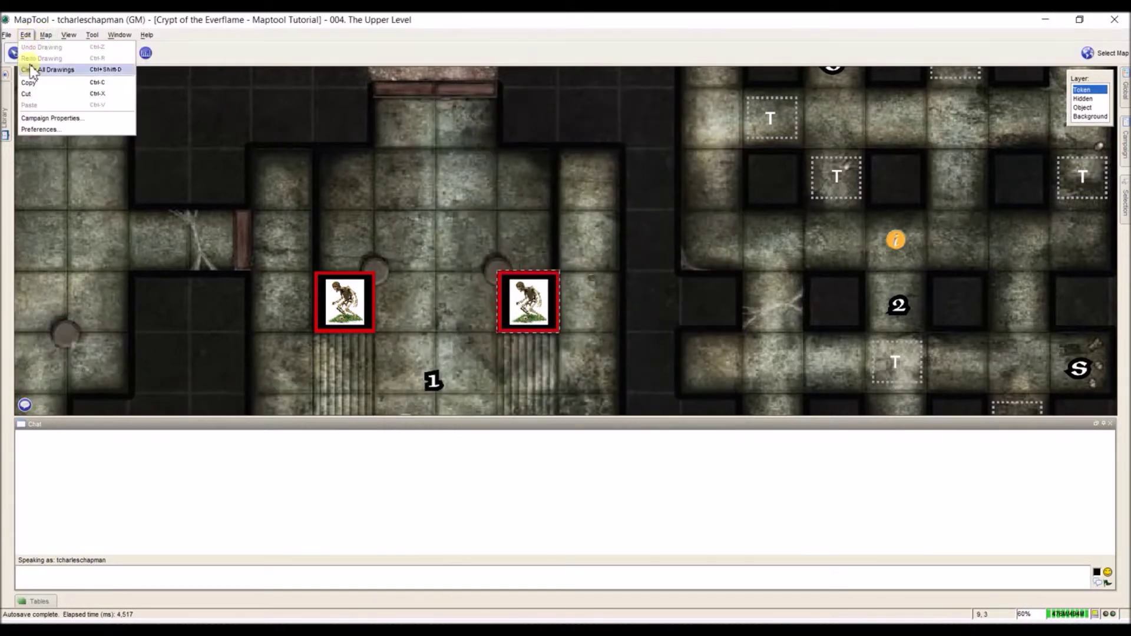
click(43, 118)
click(353, 209)
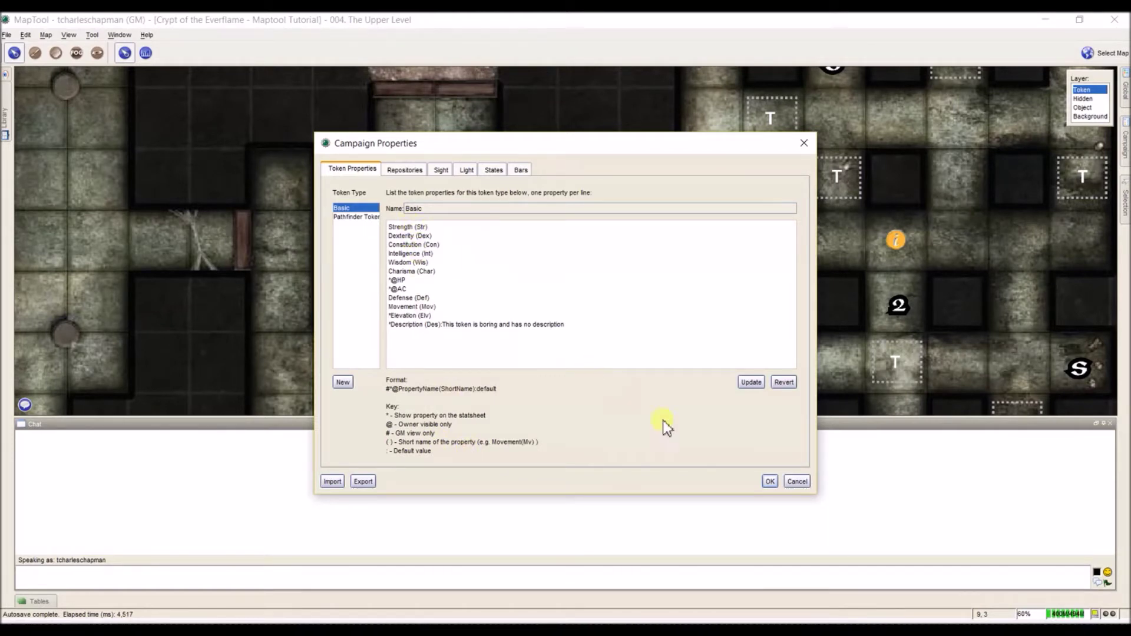
click(769, 482)
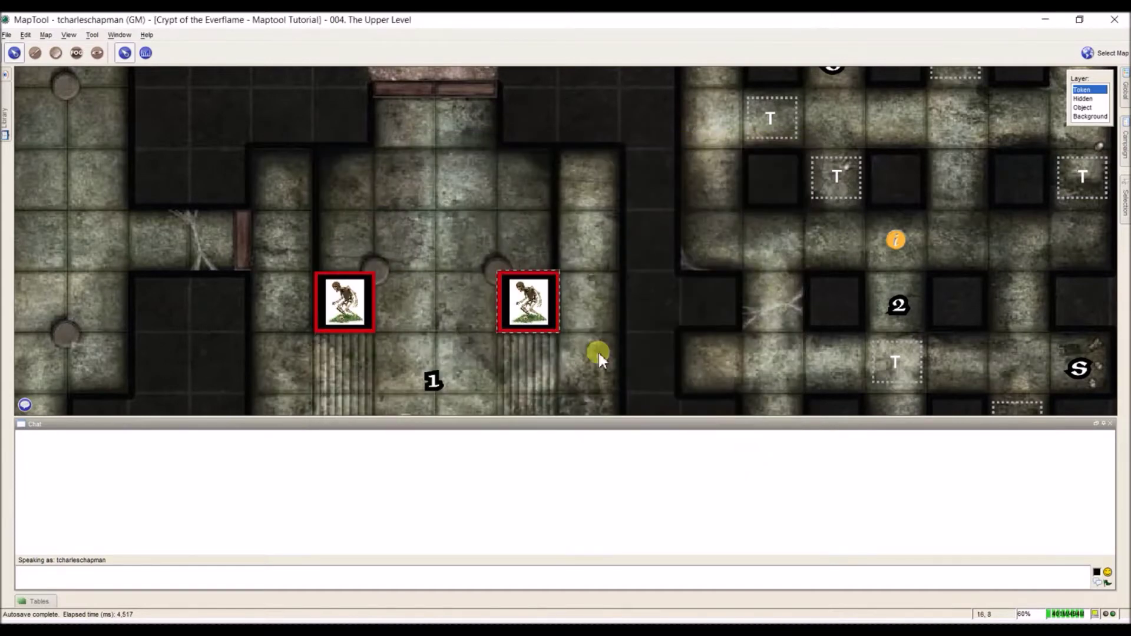
Set Enemy 1's Strength property to 10
double_click(528, 302)
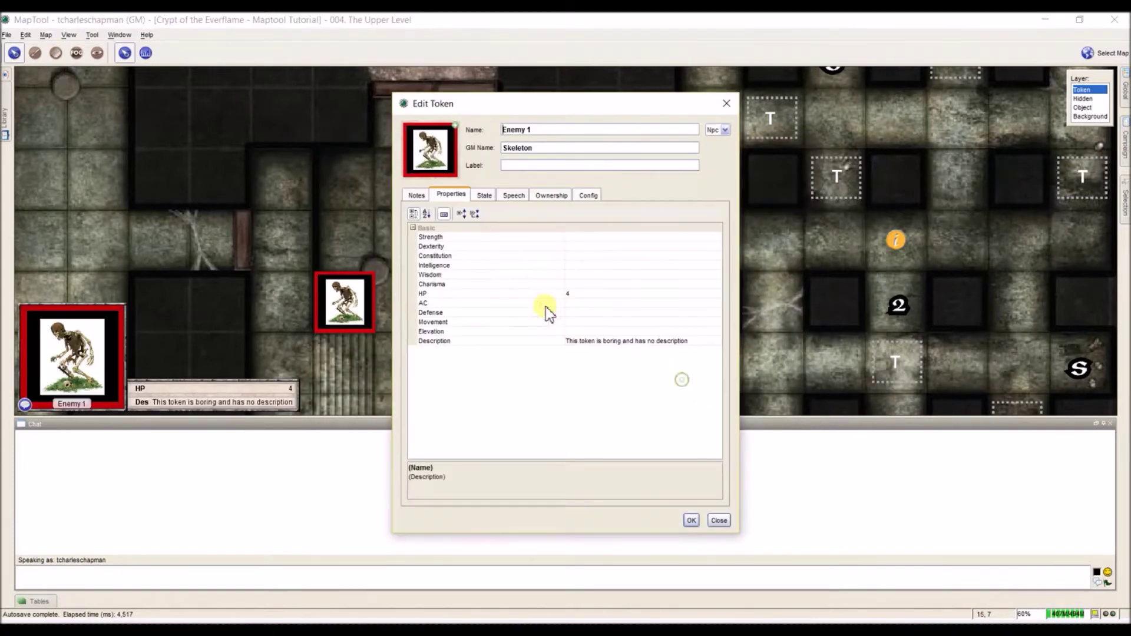
click(582, 237)
text(10)
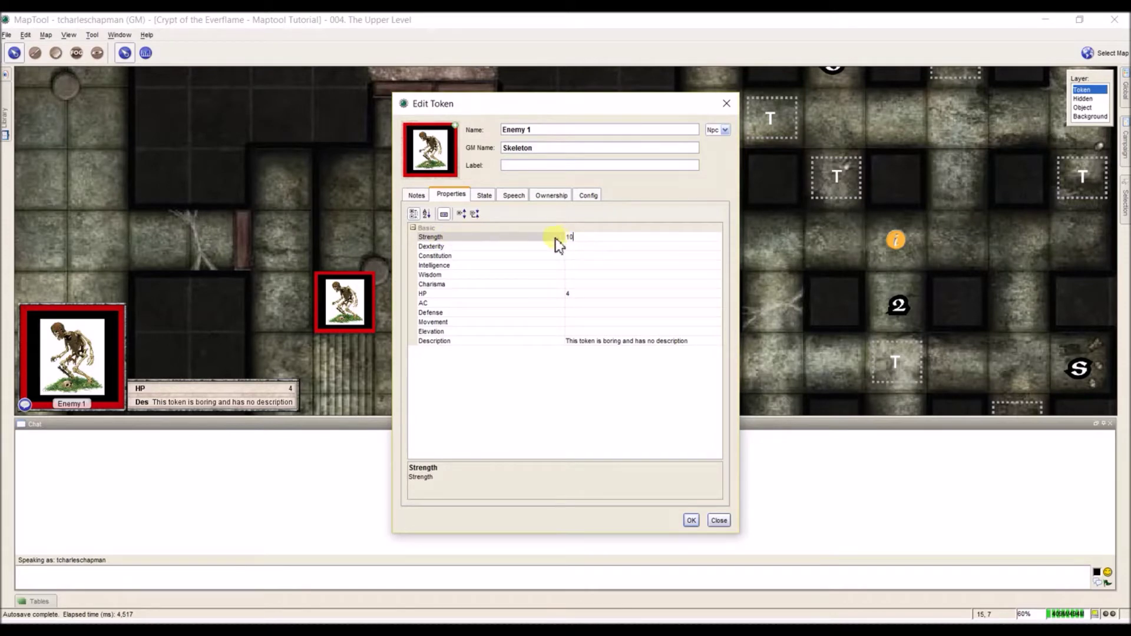
click(691, 521)
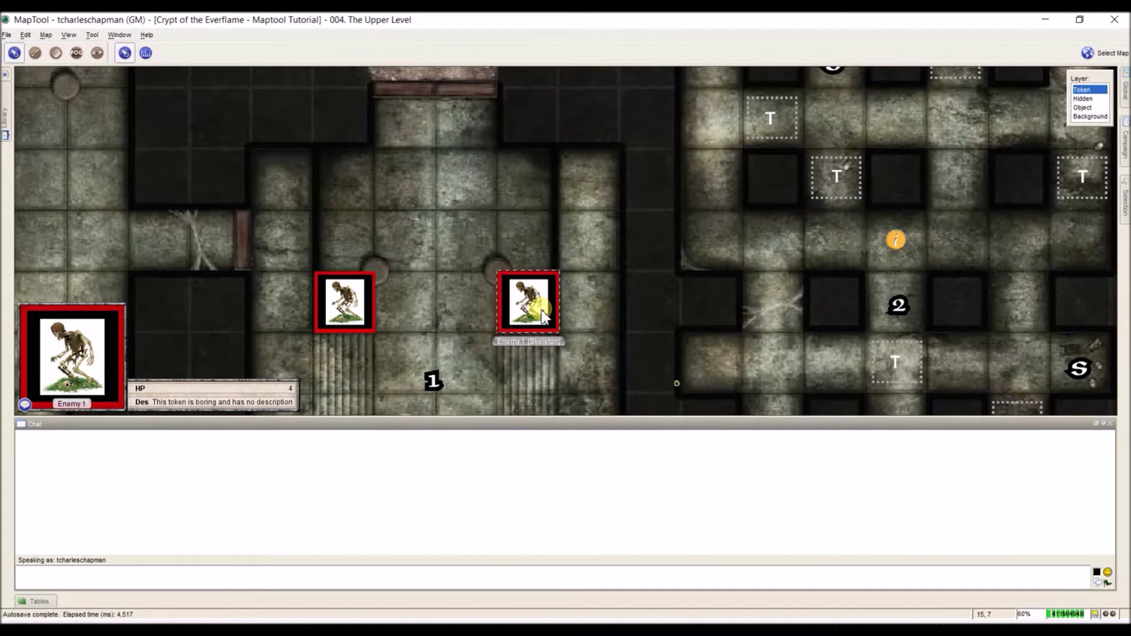
Prefix Strength with * in the Basic token type so it shows on the stat sheet
click(25, 35)
click(45, 117)
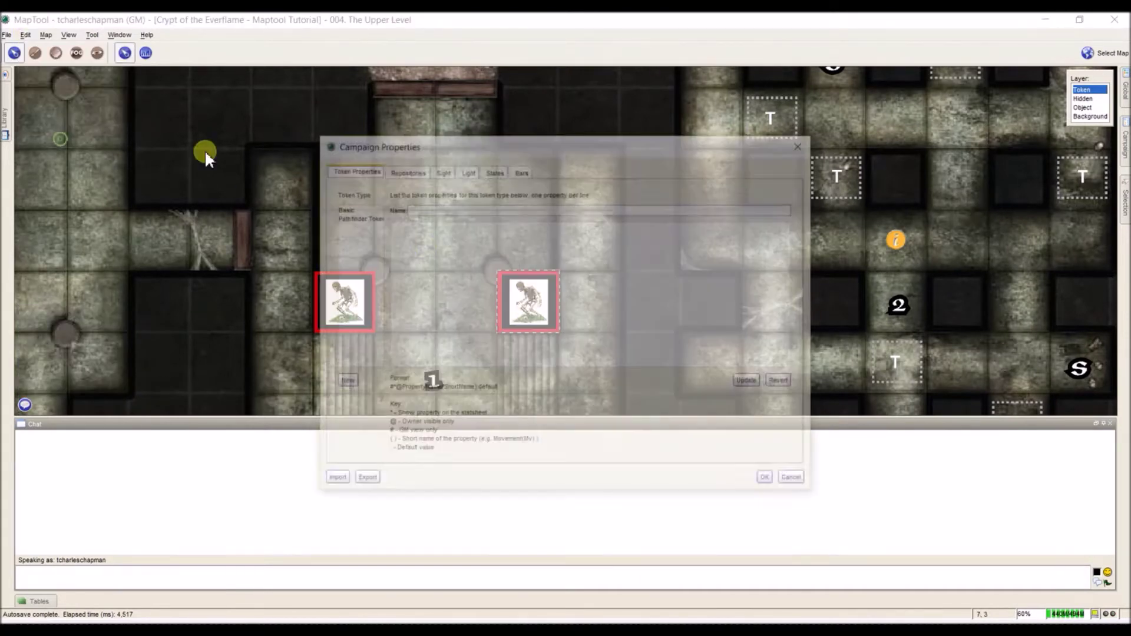
click(354, 208)
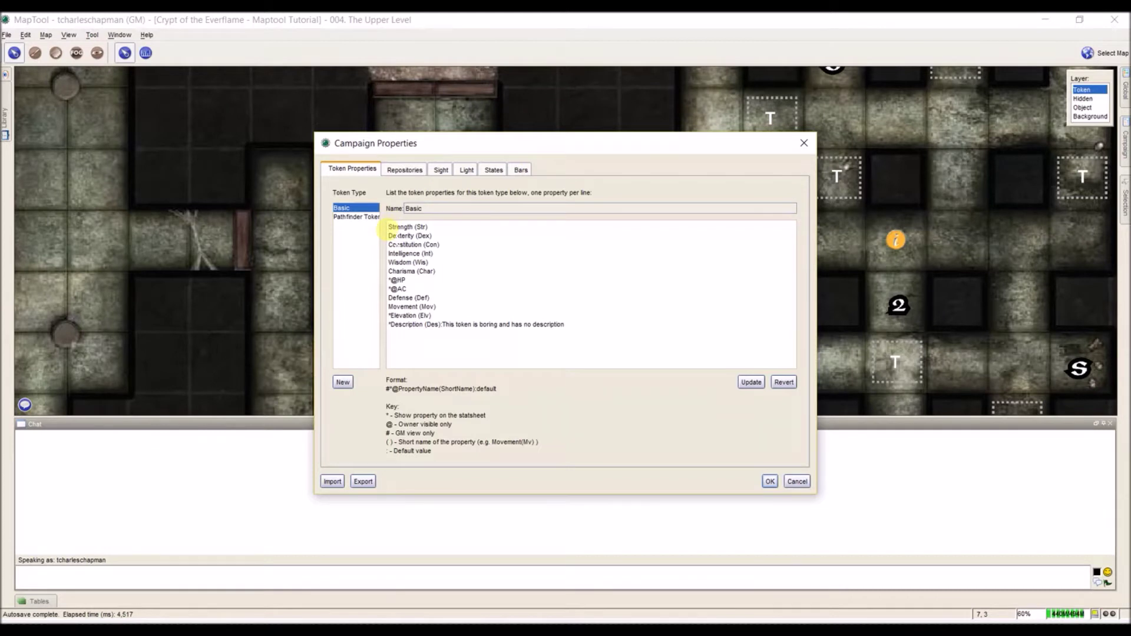
text(*)
click(752, 383)
click(770, 481)
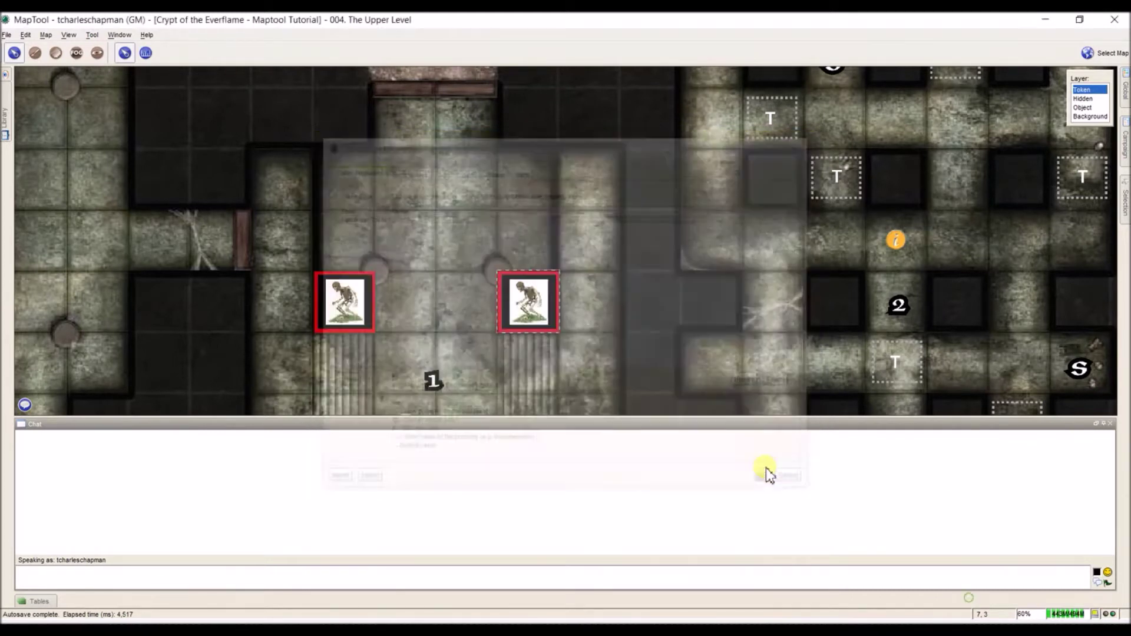
mouse_move(528, 311)
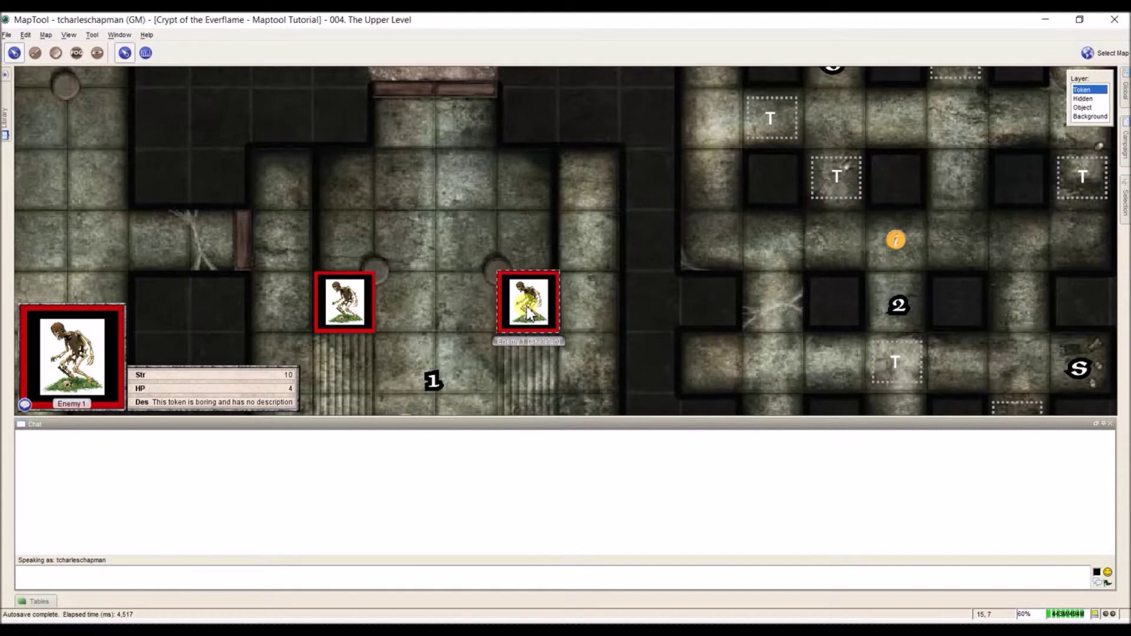
Clear the Basic Description's default text and confirm Enemy 1's description is now blank
click(26, 35)
click(51, 118)
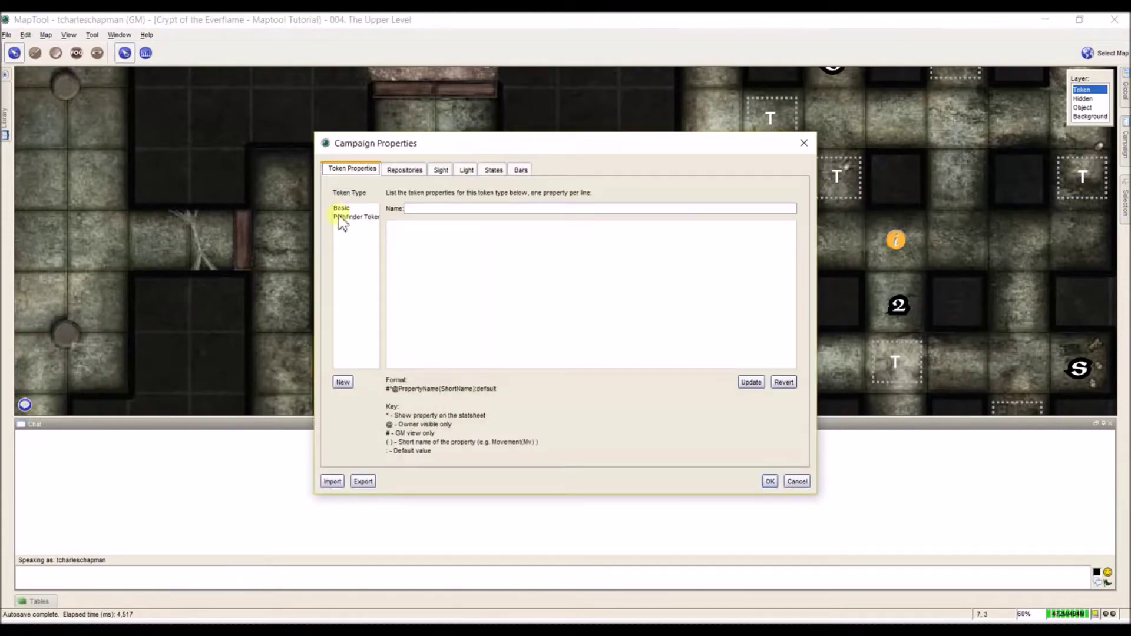
click(360, 210)
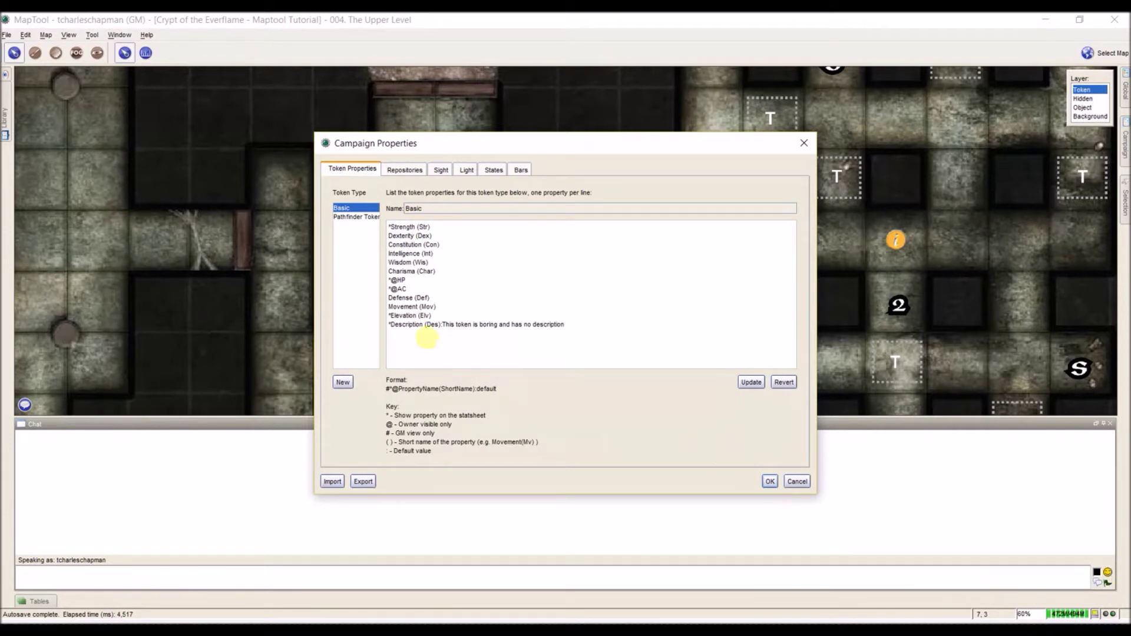
click(441, 324)
click(538, 349)
click(576, 321)
drag(443, 324, 629, 324)
key(BackSpace)
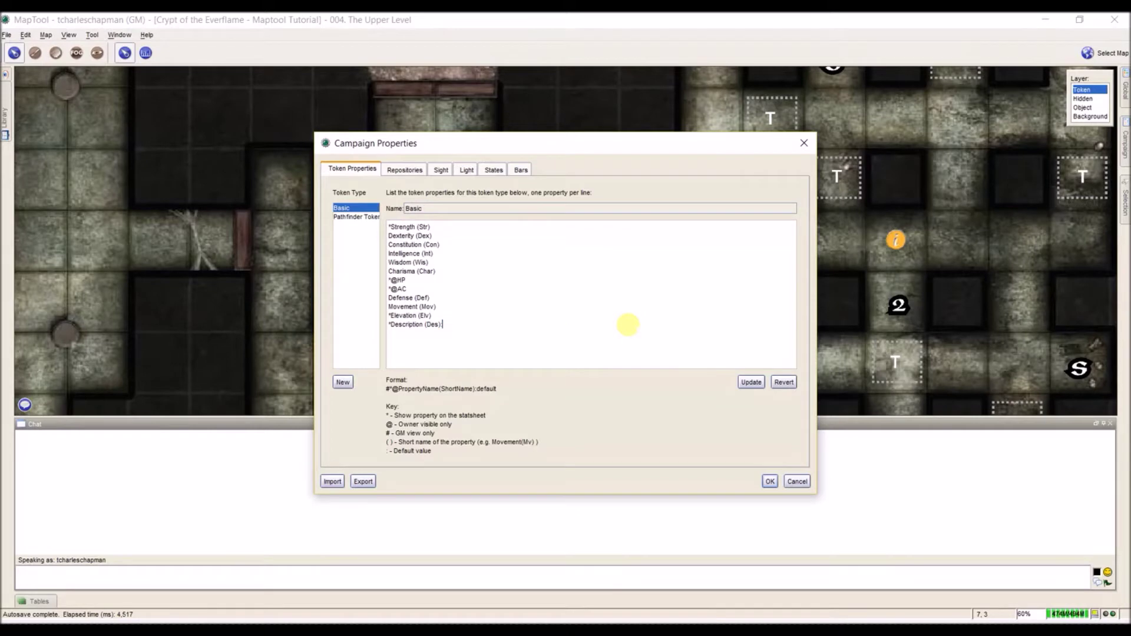
click(751, 382)
click(770, 482)
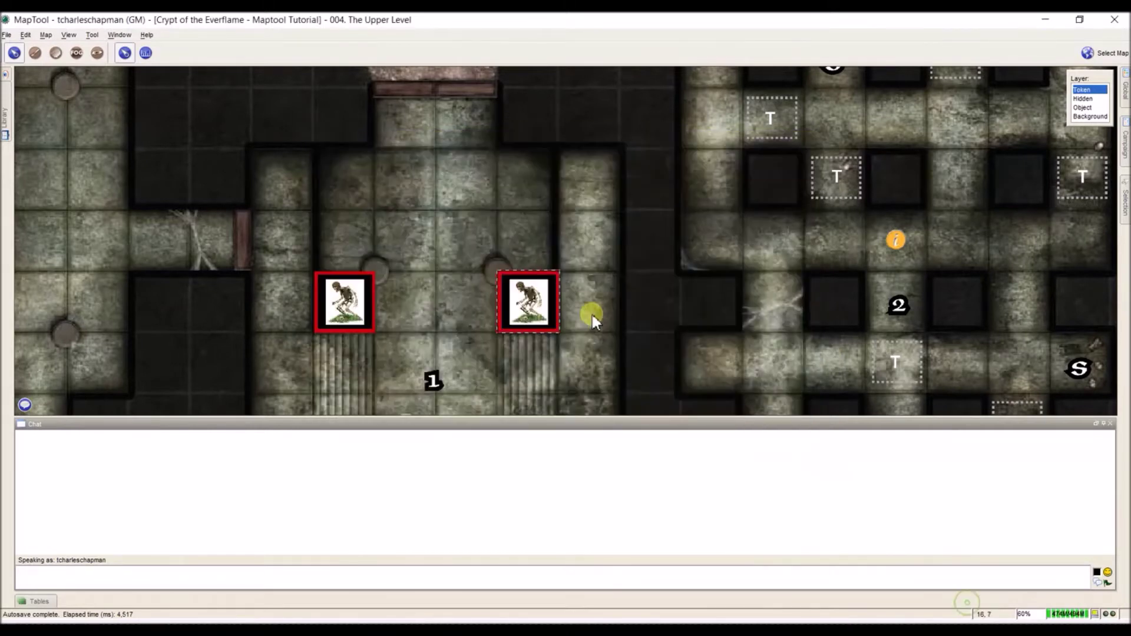
double_click(541, 302)
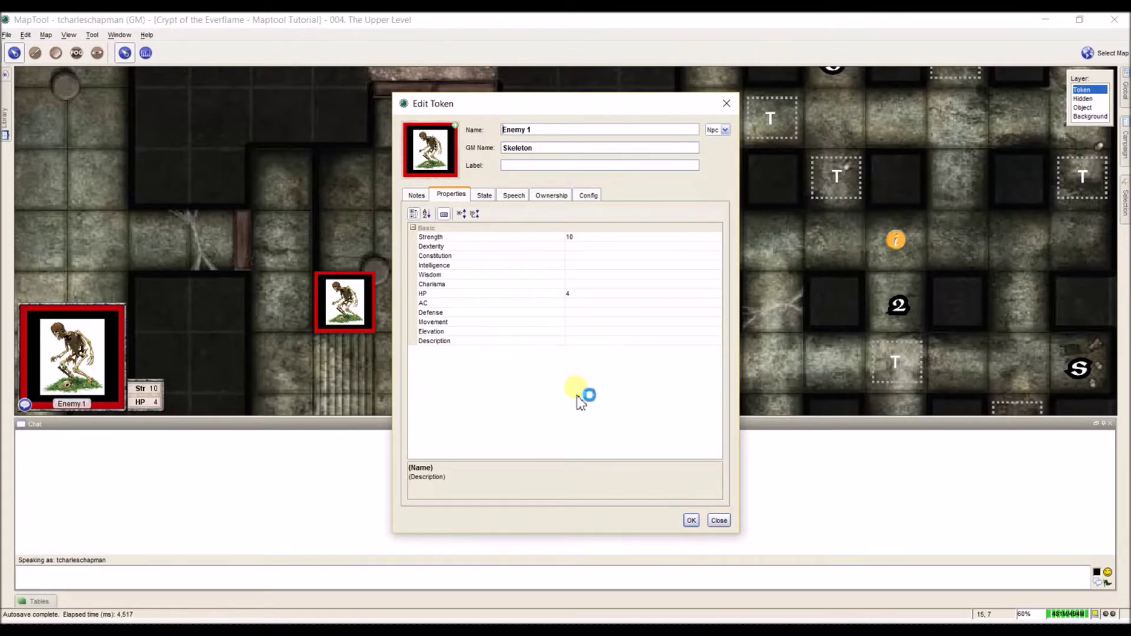
click(691, 521)
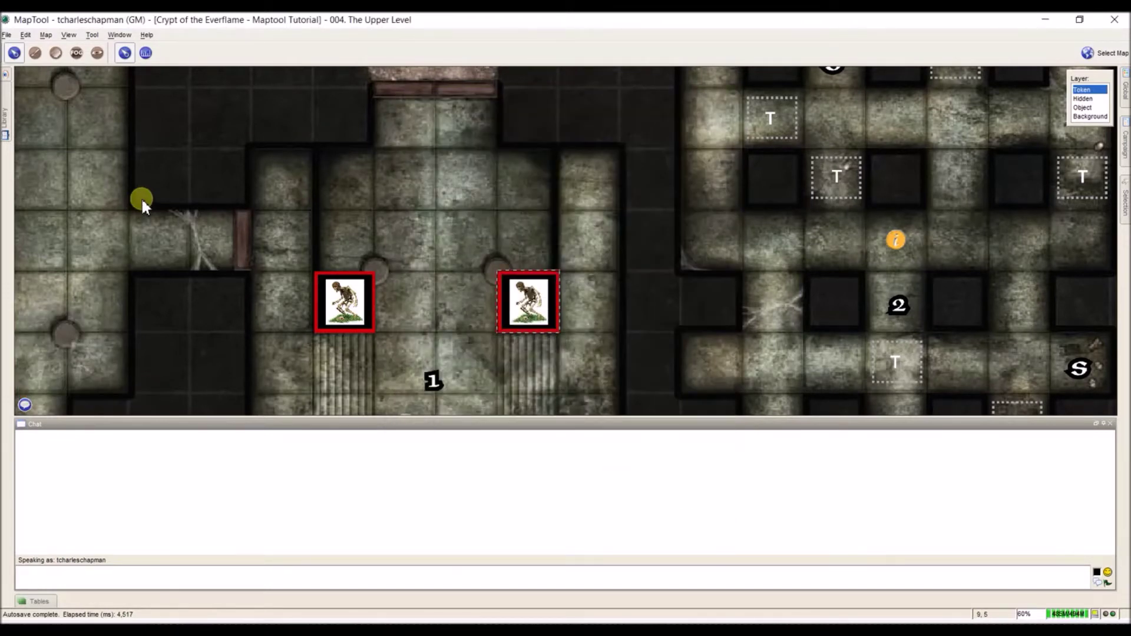
Add blank lines after Charisma and AC and type a FortitudeSaveBase line in the Basic list
click(27, 35)
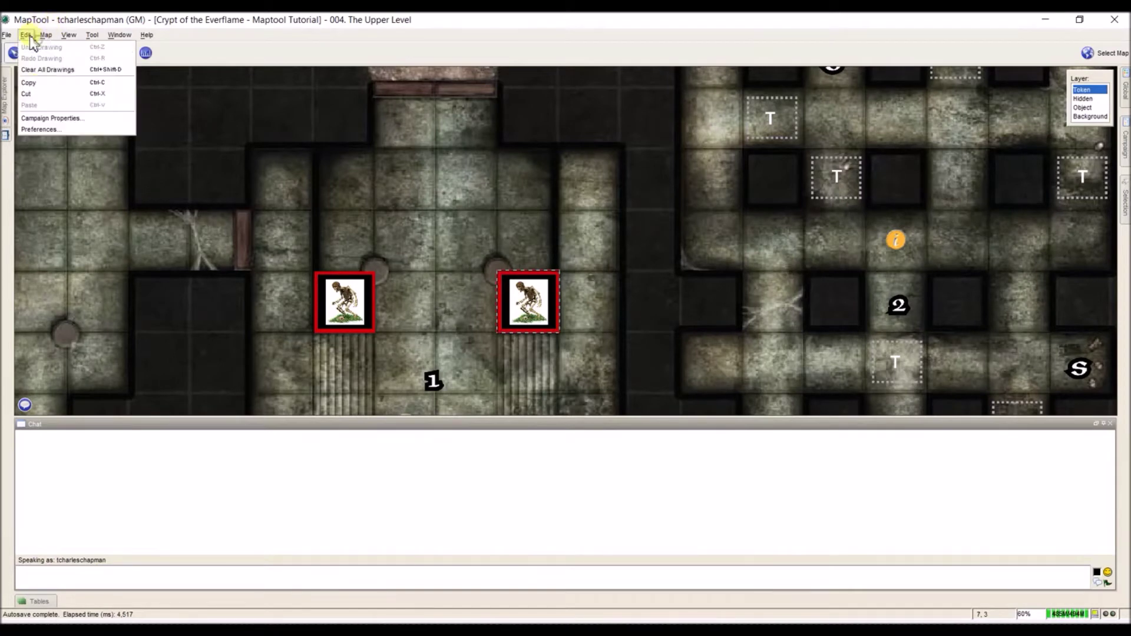
click(50, 118)
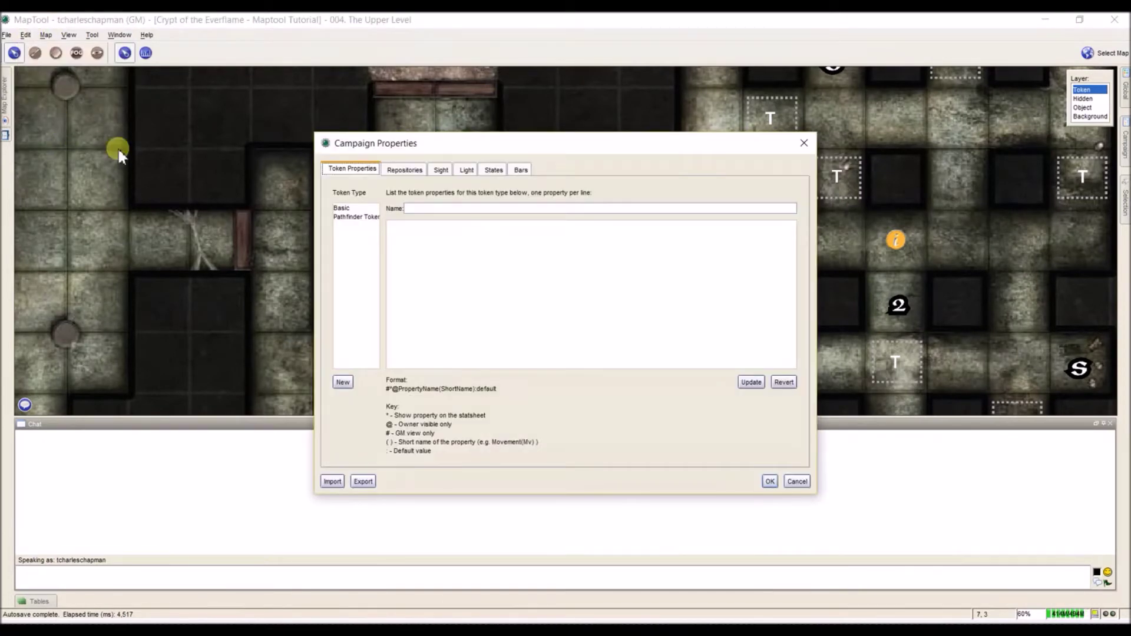
click(341, 208)
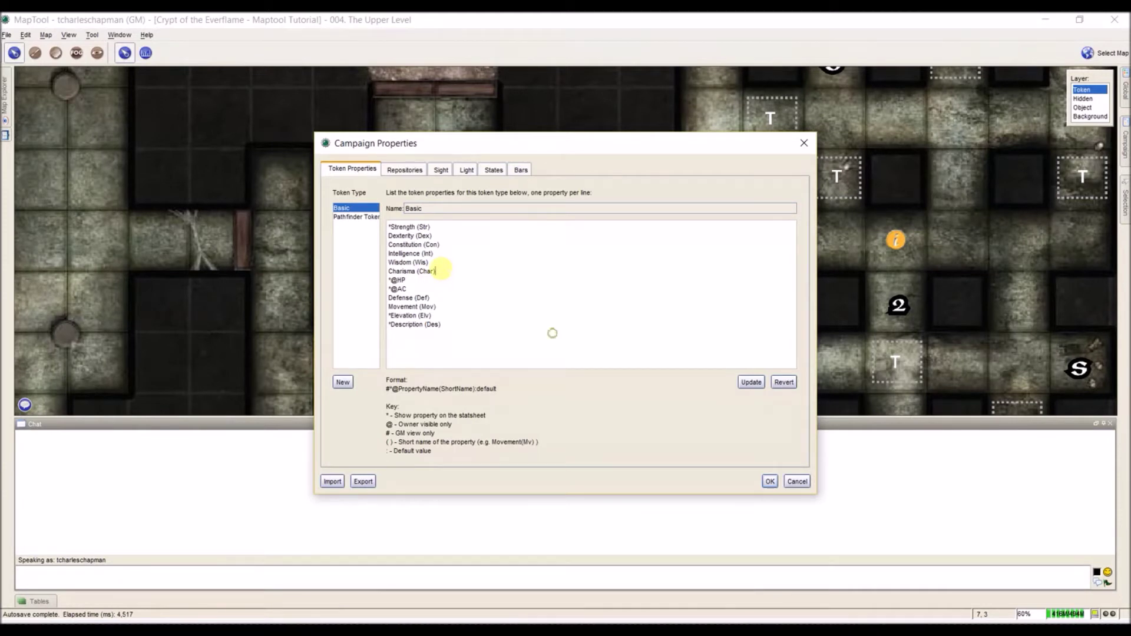
key(Return)
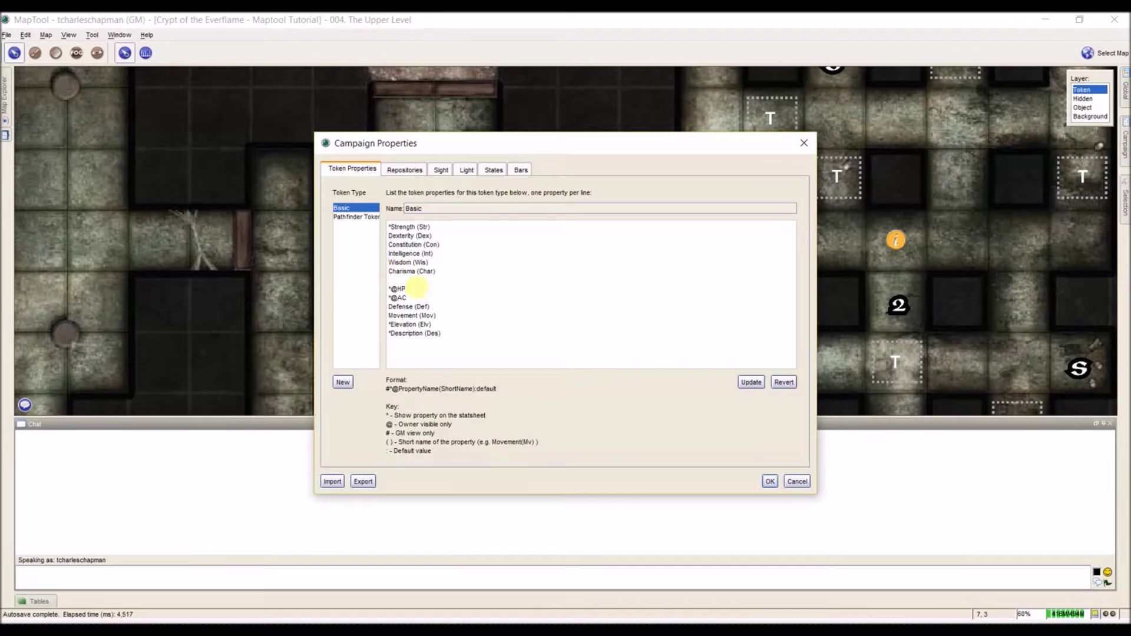
click(408, 298)
key(Return)
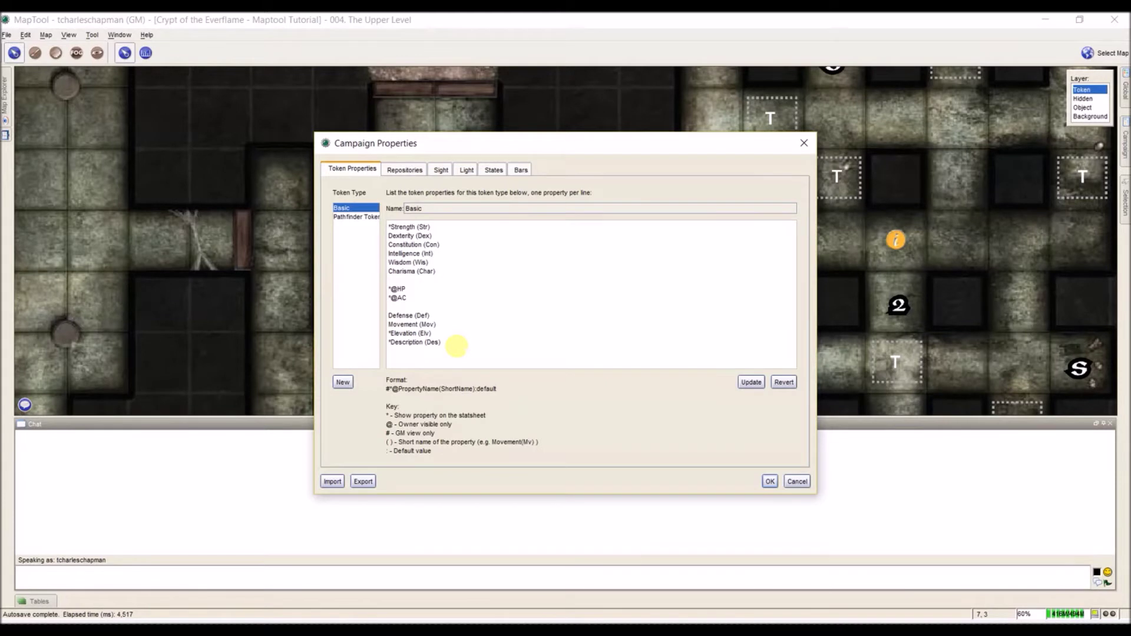
text(Fortitude Sa)
key(BackSpace)
click(432, 360)
text(Base)
Delete the FortitudeSaveBase line and blank lines before HP and Defense, then update
drag(444, 359, 380, 361)
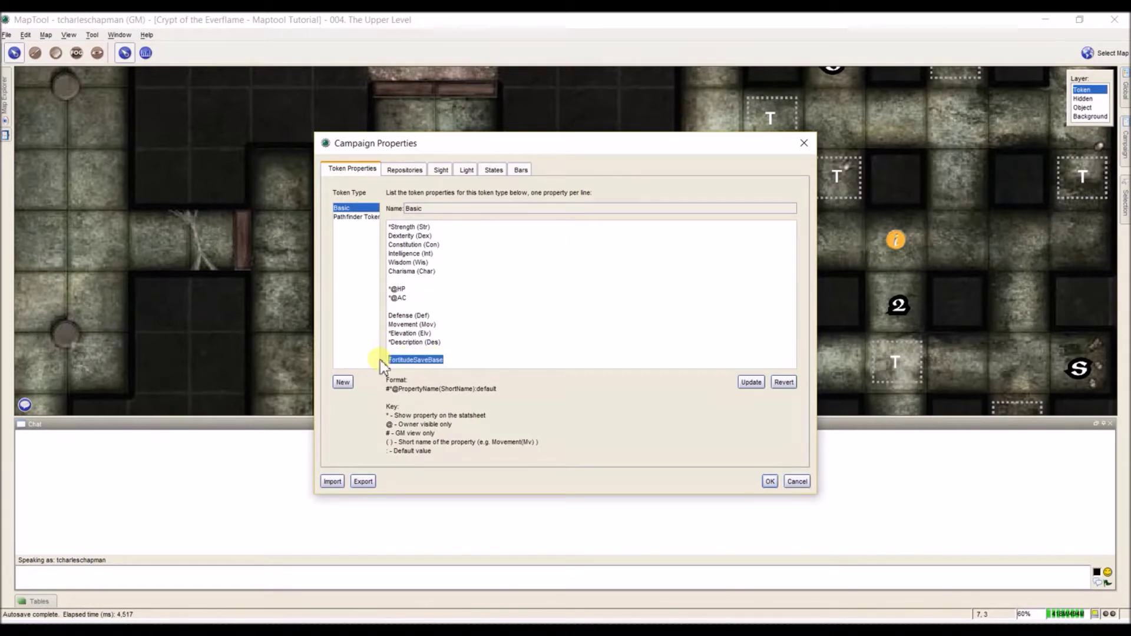
key(Delete)
click(389, 288)
key(BackSpace)
click(389, 306)
key(BackSpace)
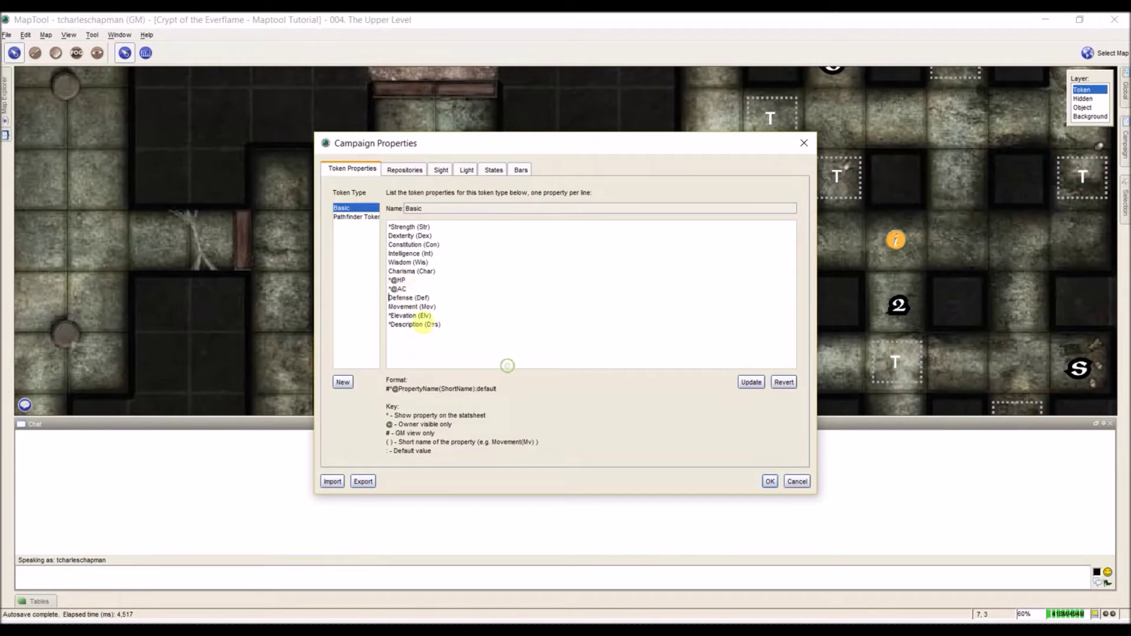
click(751, 382)
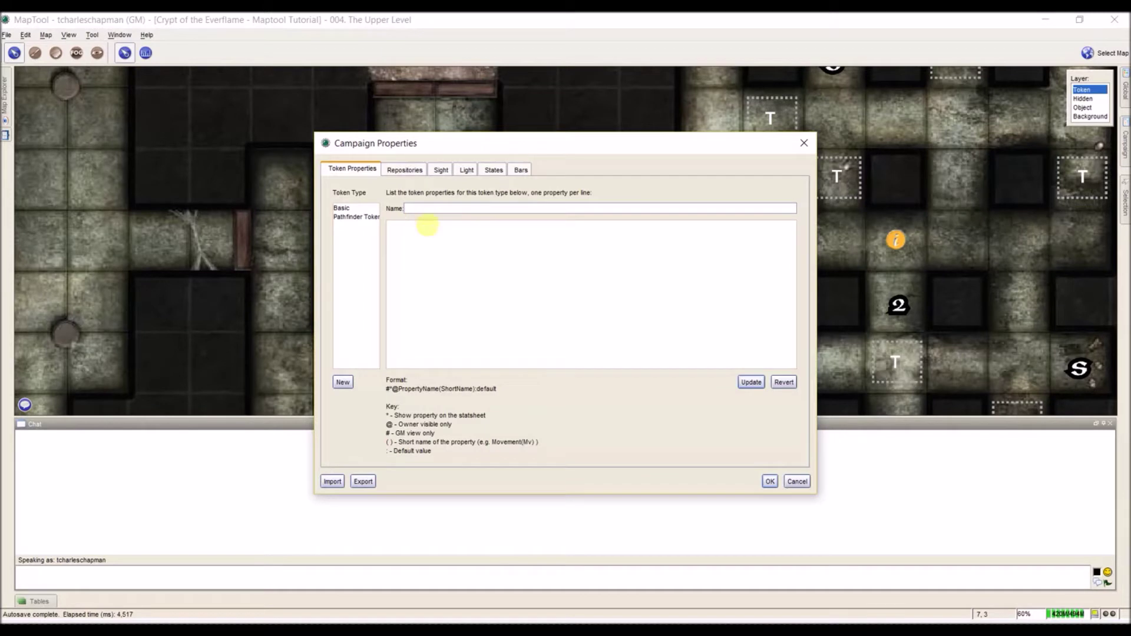
Type a FortitudeSave line below Description in the Basic property list
click(361, 208)
click(477, 345)
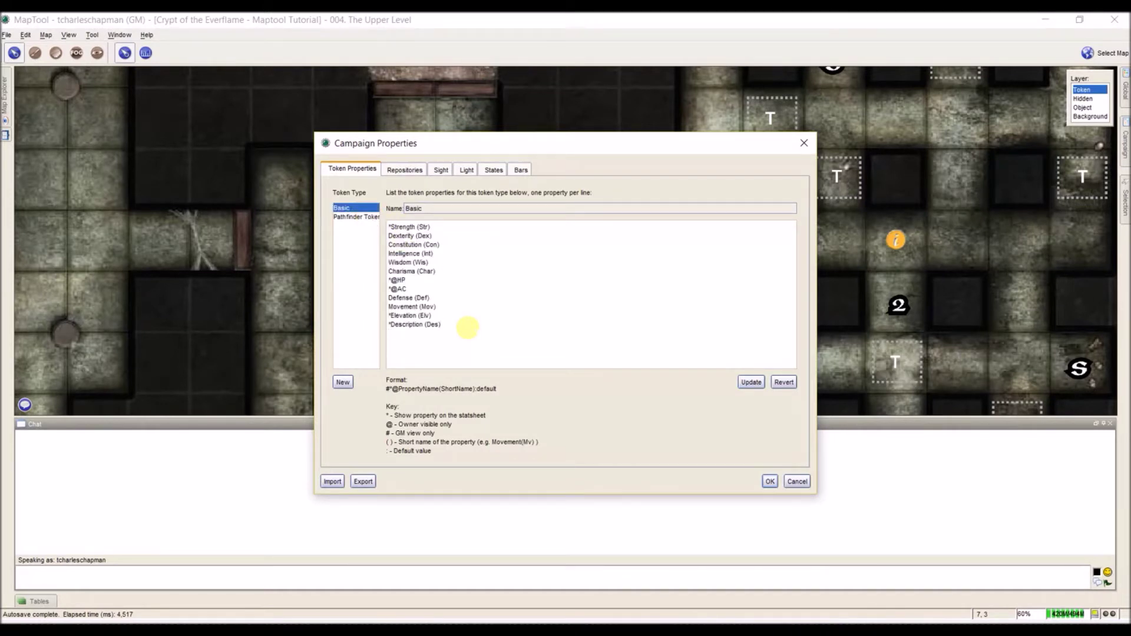
text(FortitudeSave)
Close Campaign Properties and briefly open the skeleton token's settings
click(769, 482)
click(577, 310)
double_click(530, 307)
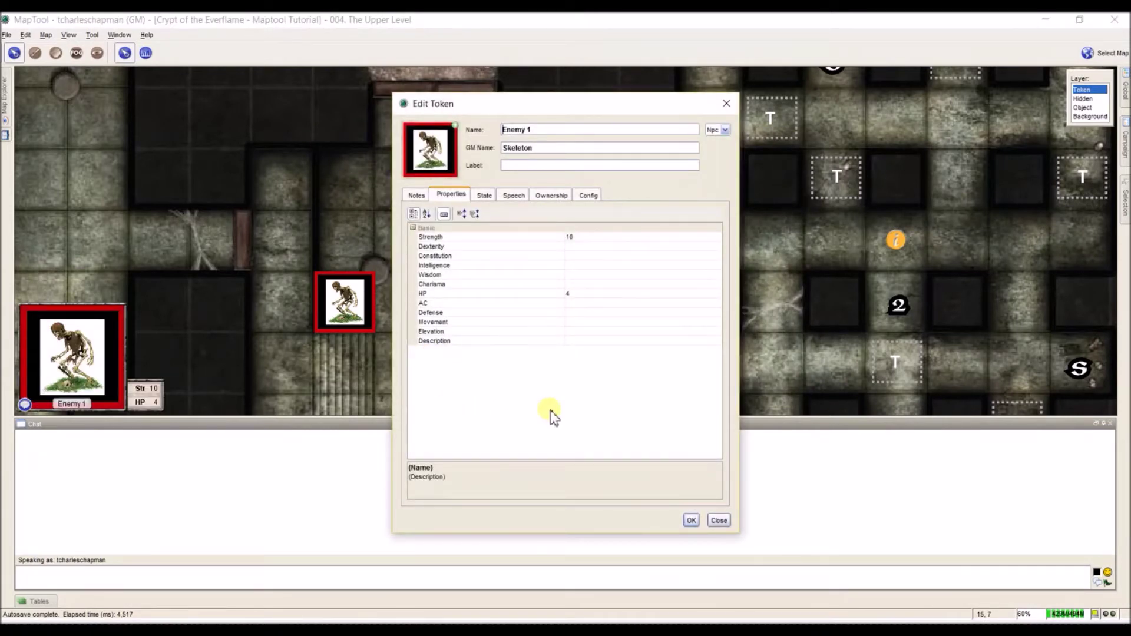
click(692, 522)
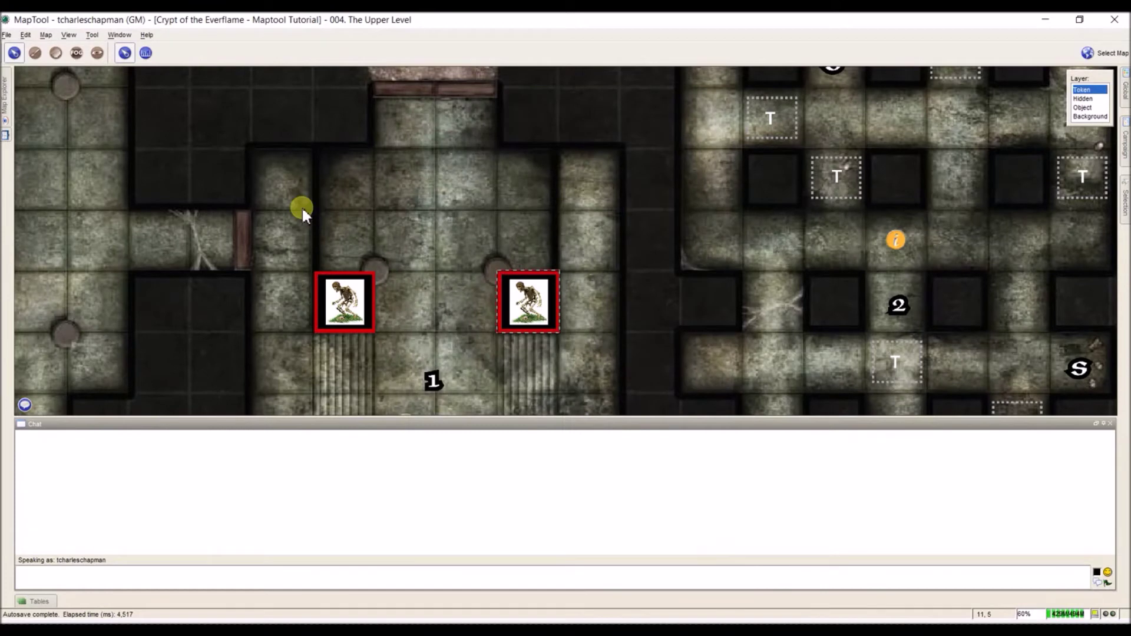
Review the Pathfinder Tokens type's properties in Campaign Properties
click(25, 35)
click(34, 120)
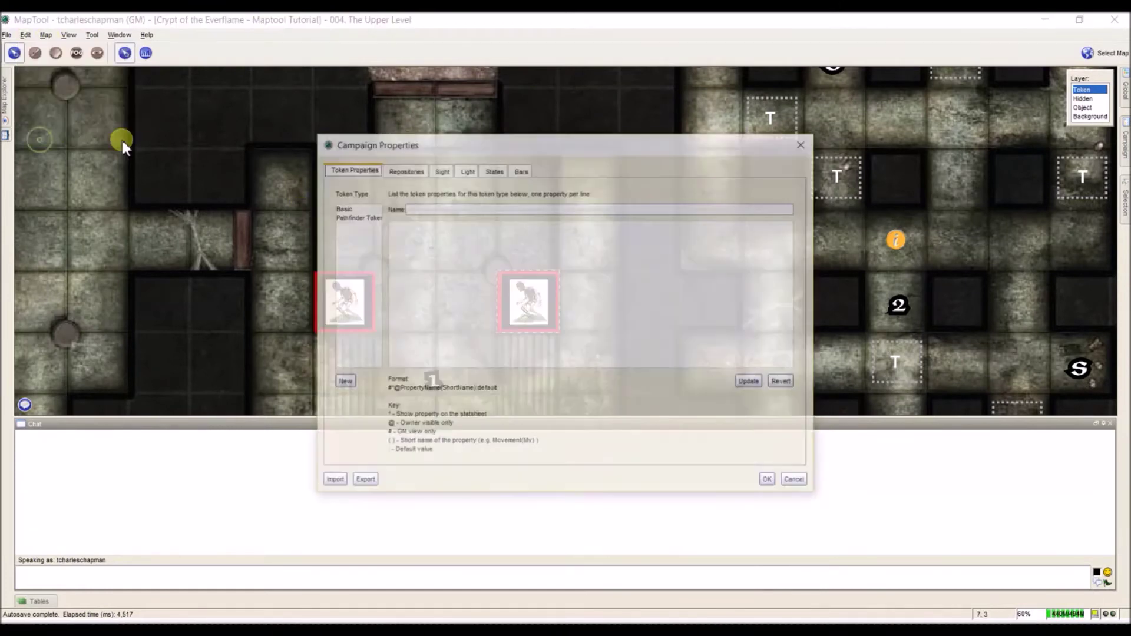
click(358, 215)
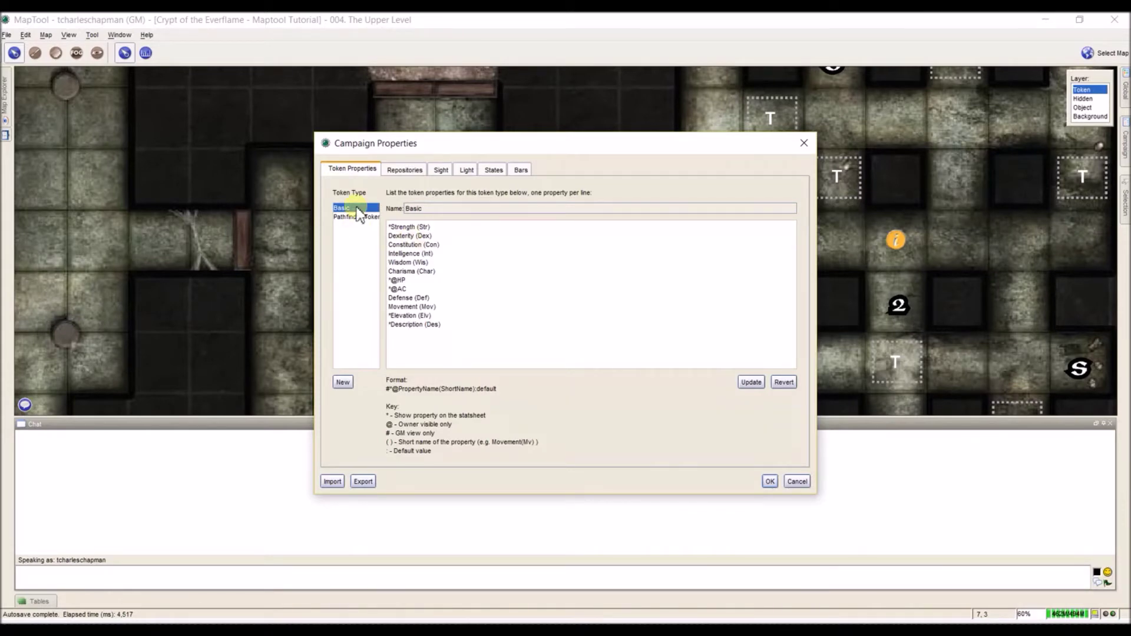
click(770, 481)
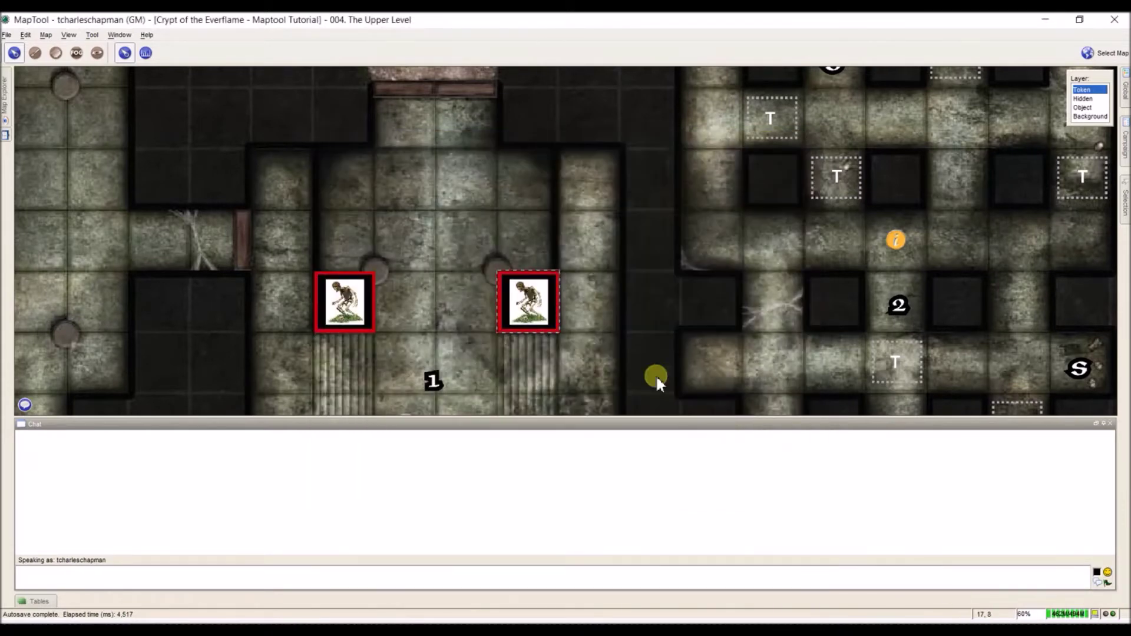
Check the skeleton's available token types in its Config tab, keeping it on Basic
double_click(522, 300)
click(587, 195)
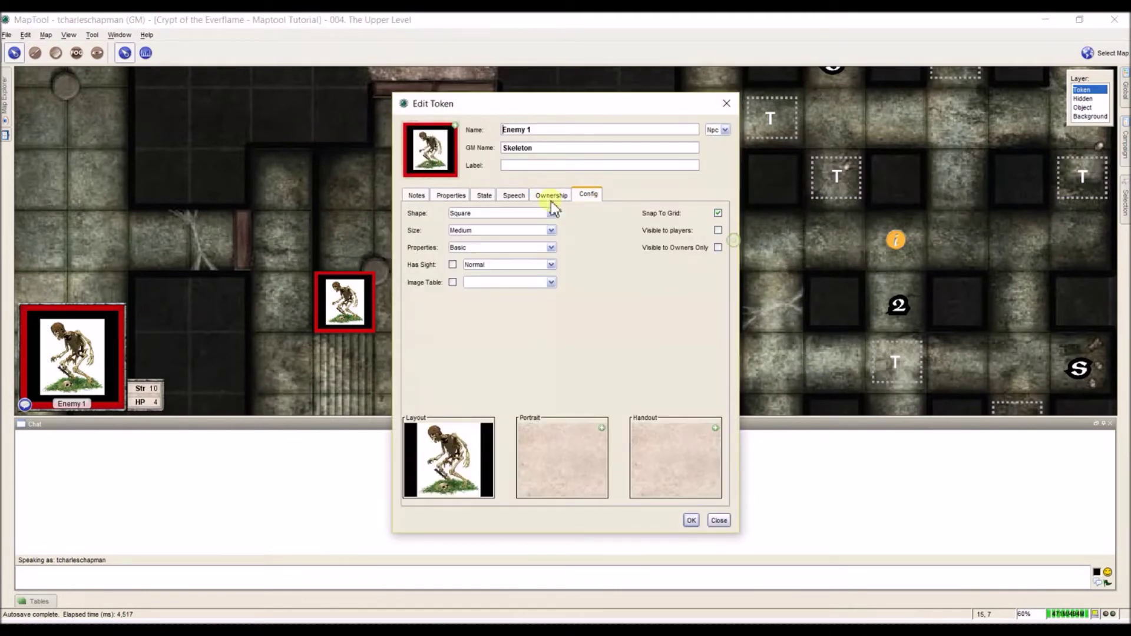
click(552, 248)
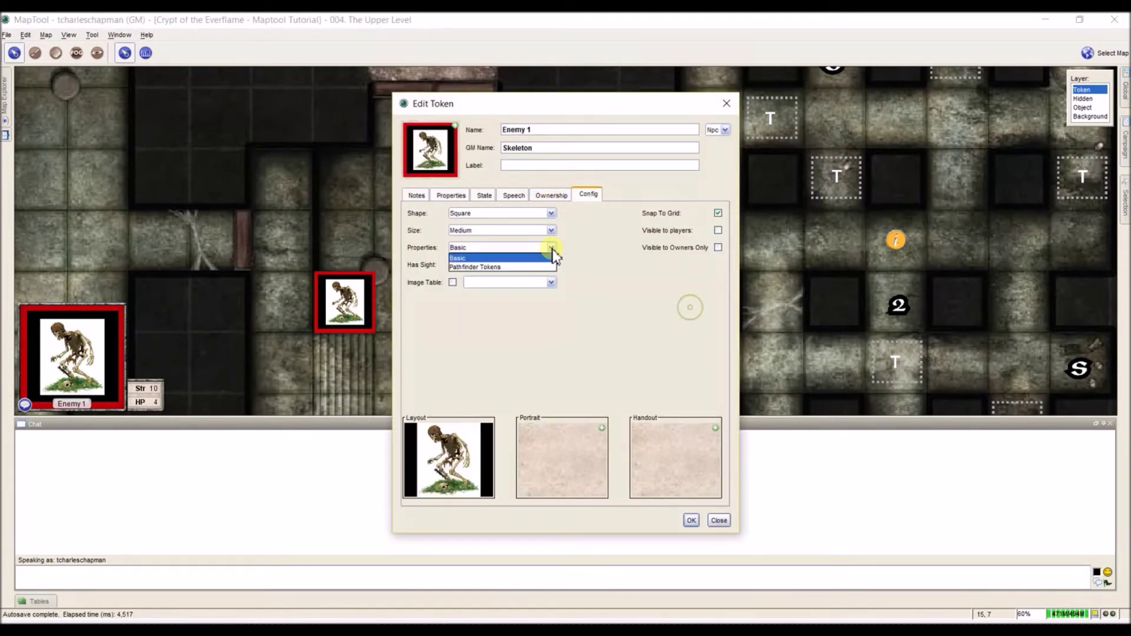
click(513, 259)
click(719, 522)
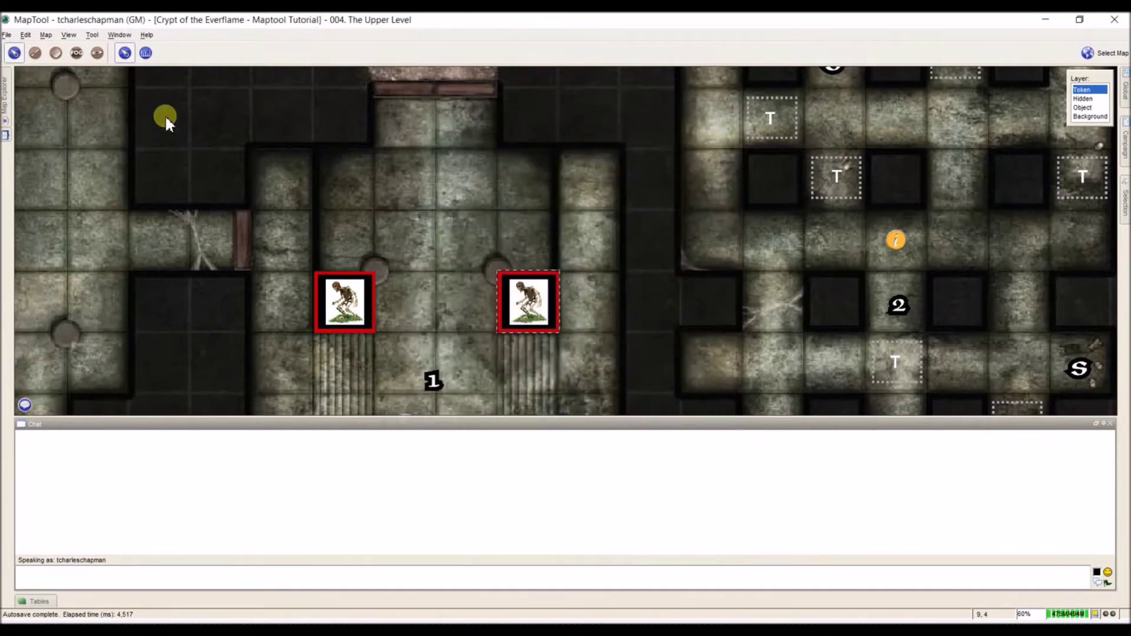
click(25, 35)
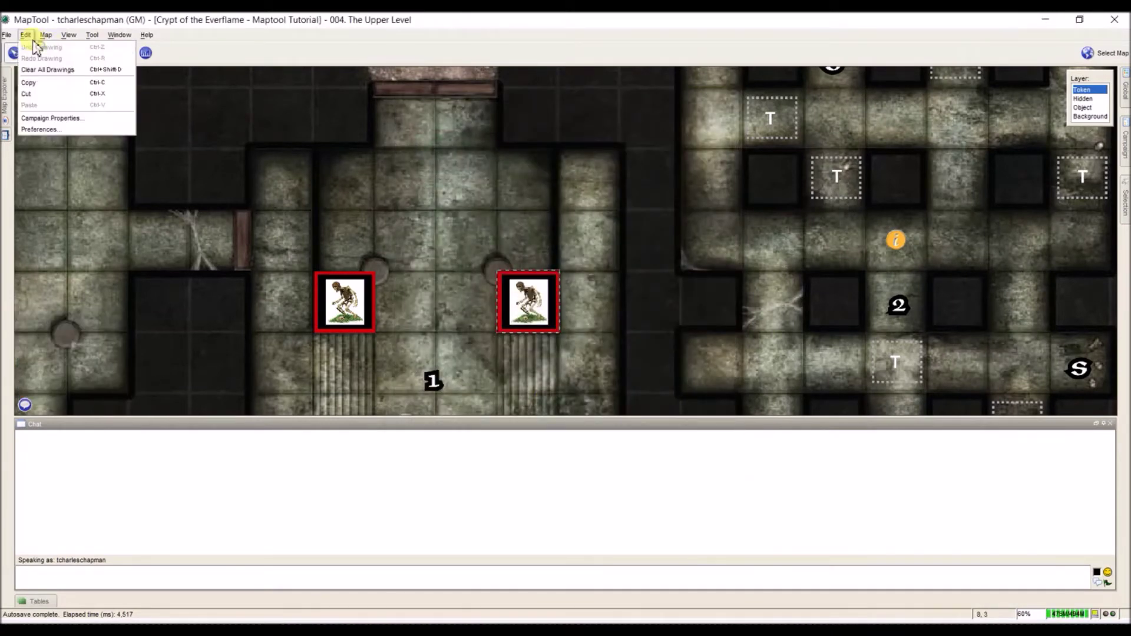
Add a 'Pathfinder No. 2' token type in Campaign Properties with Strength and StrengthModifier properties
click(62, 119)
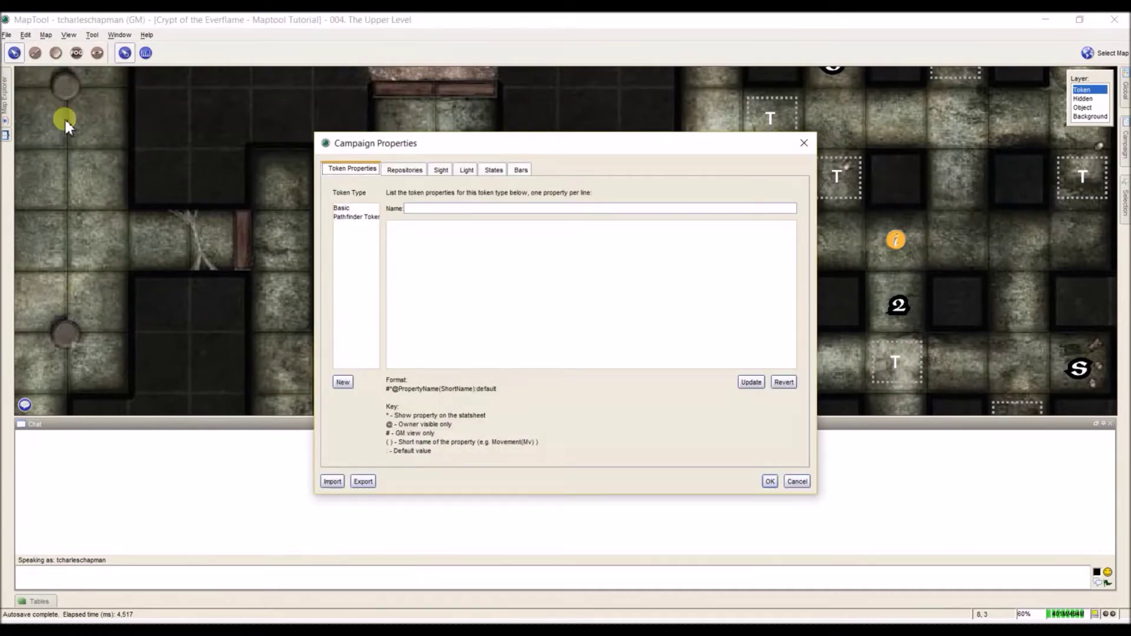
click(343, 382)
text(Pathfinder No. 2)
click(455, 254)
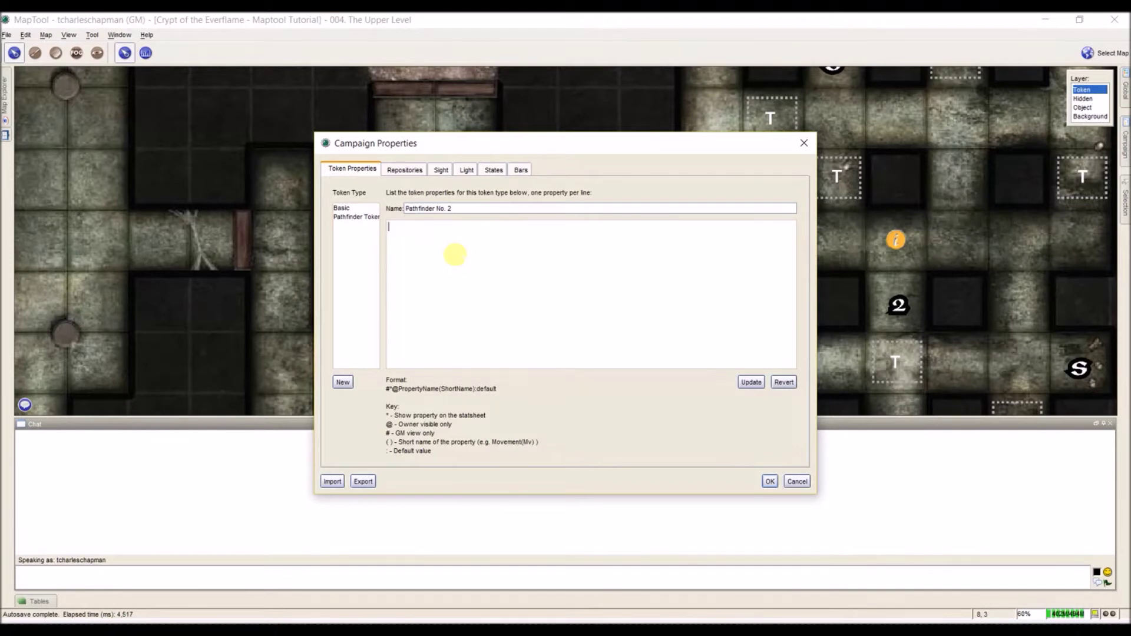
text(#)
key(BackSpace)
text(Strength)
key(Return)
text(Strength)
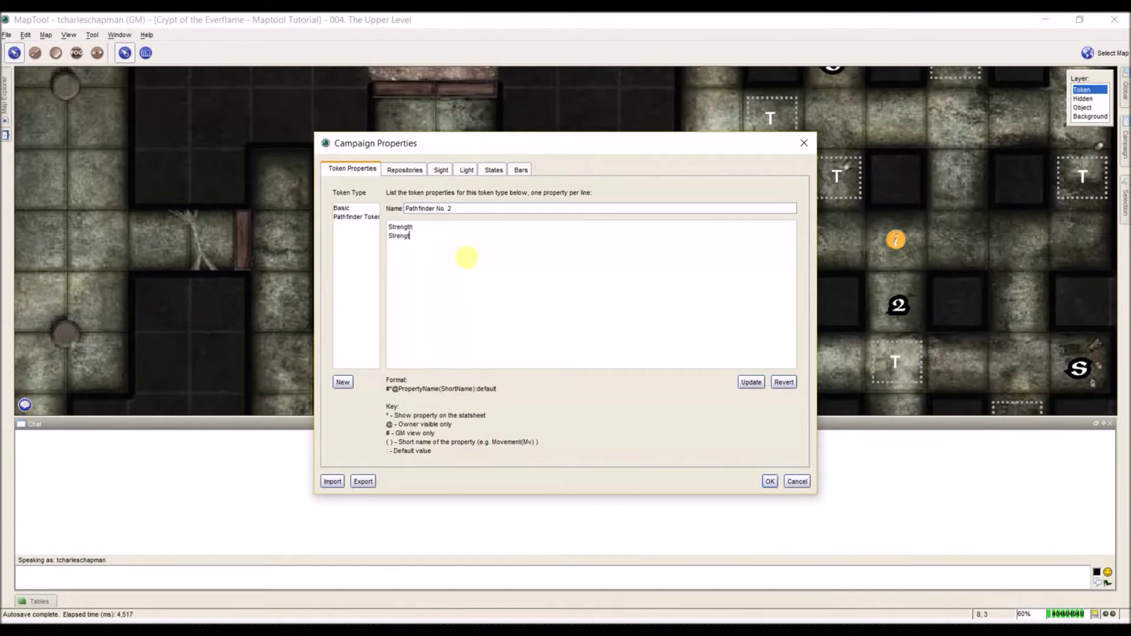
text(Modifier)
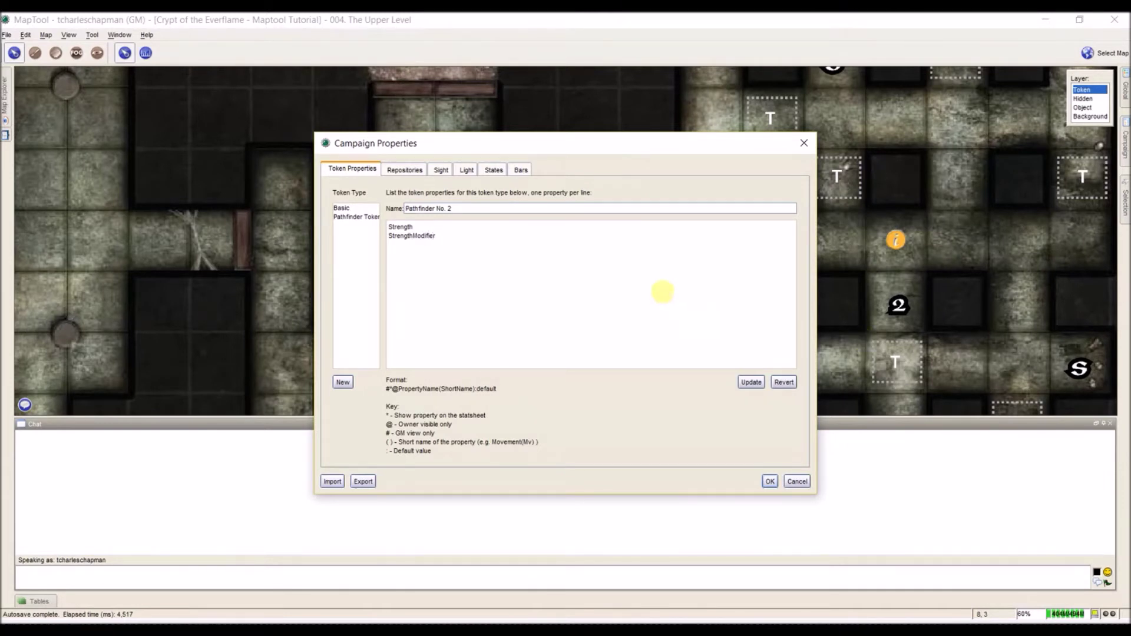
click(751, 382)
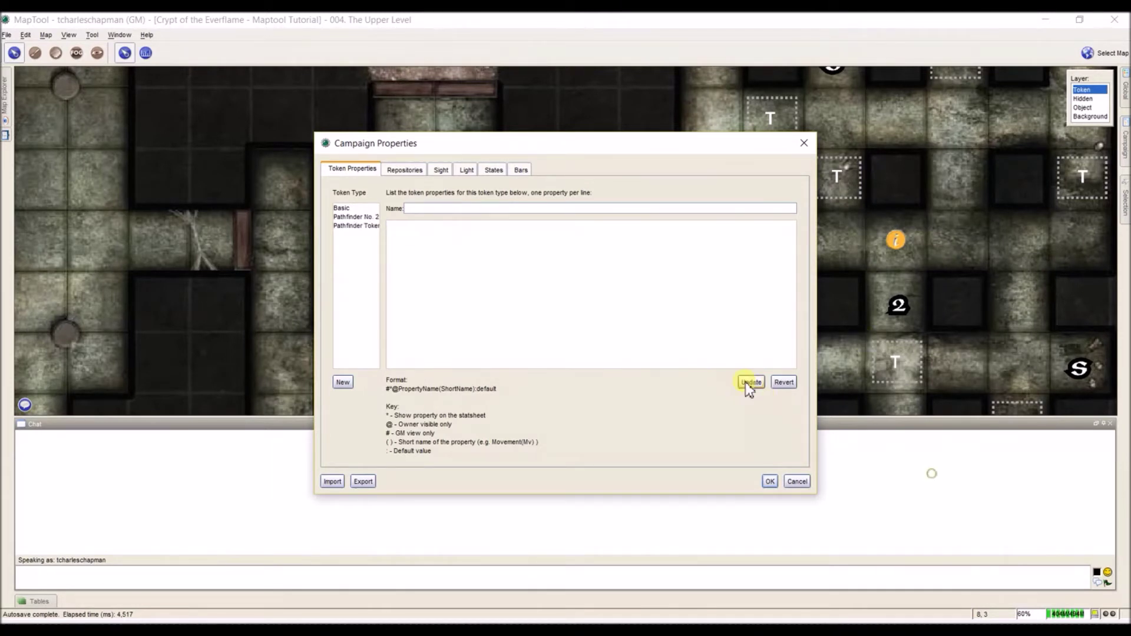
click(770, 482)
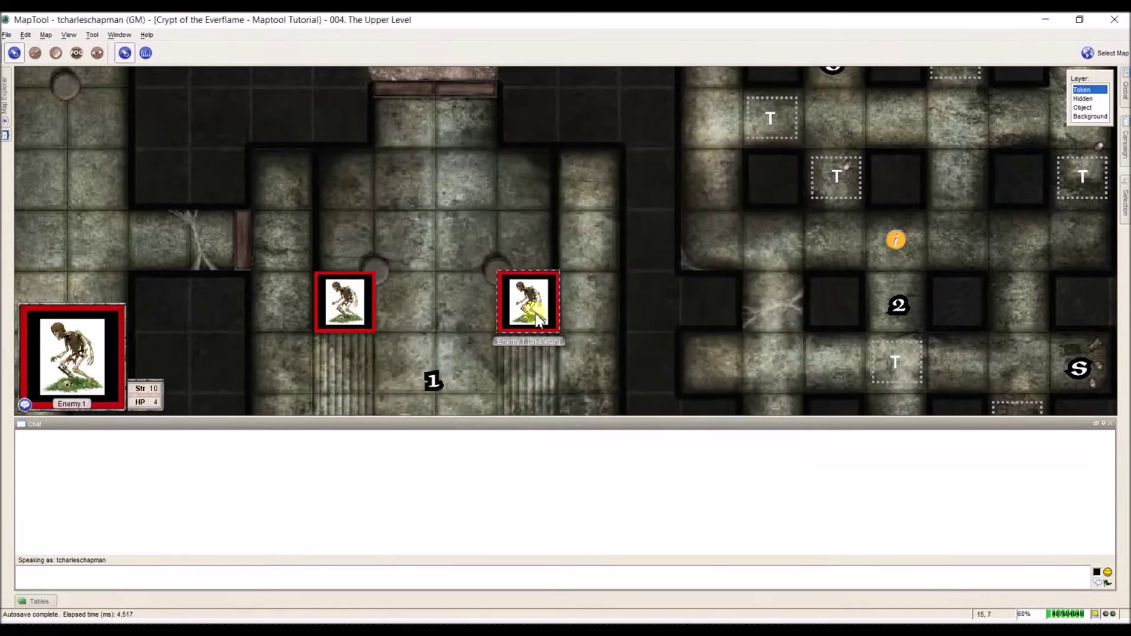
Change the skeleton token Enemy 1 to the Pathfinder No. 2 type, keeping Strength 10
double_click(531, 307)
click(450, 195)
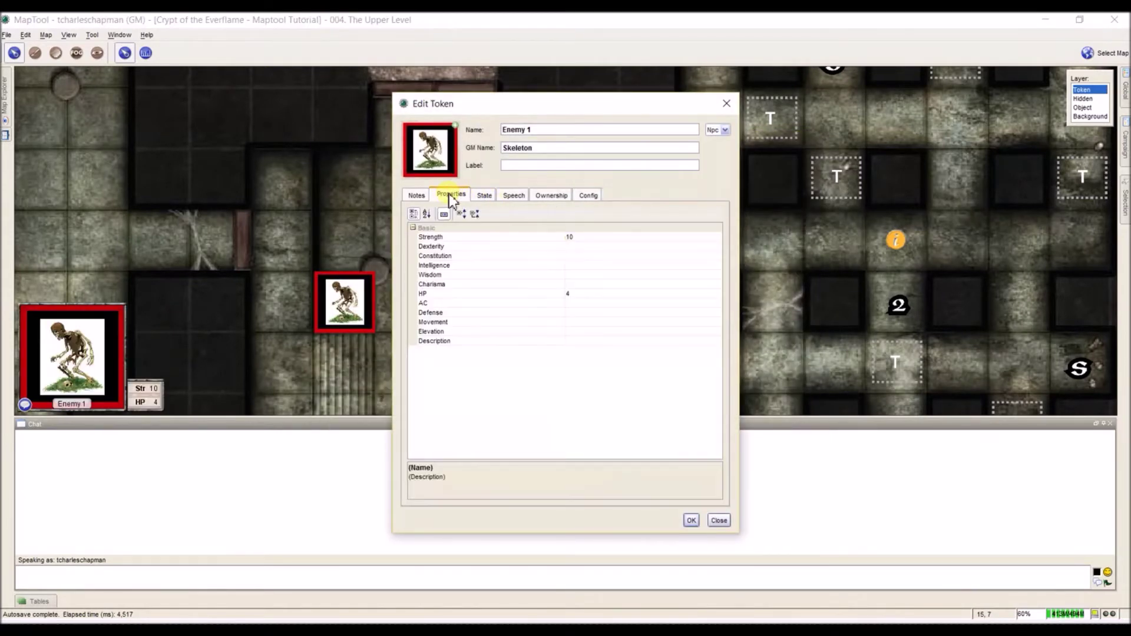
click(584, 197)
click(504, 250)
click(489, 267)
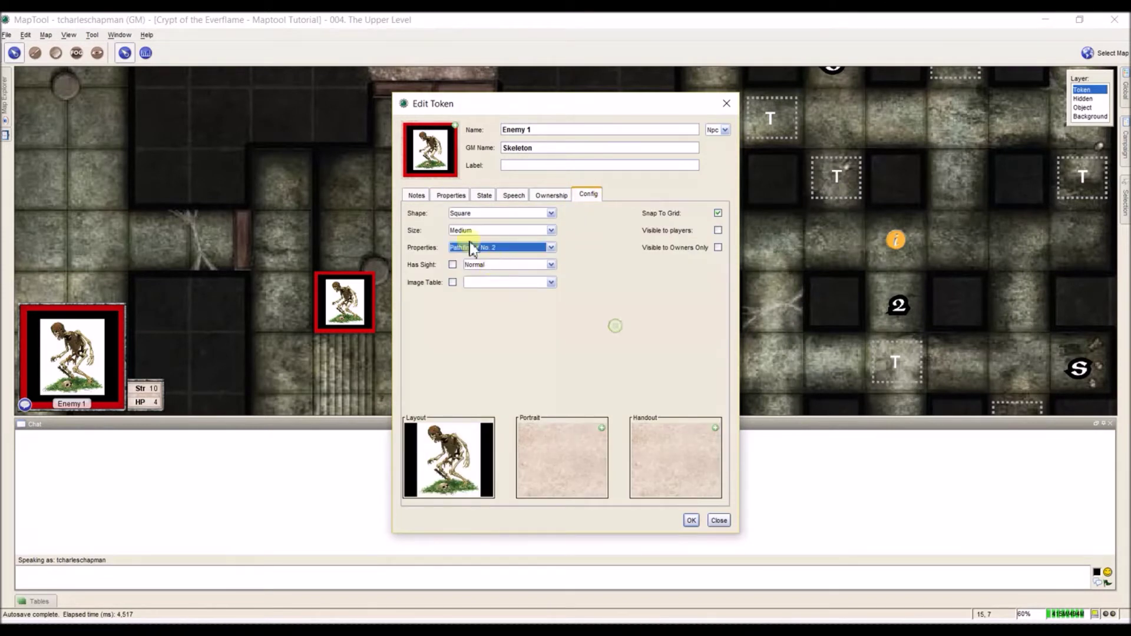
click(455, 193)
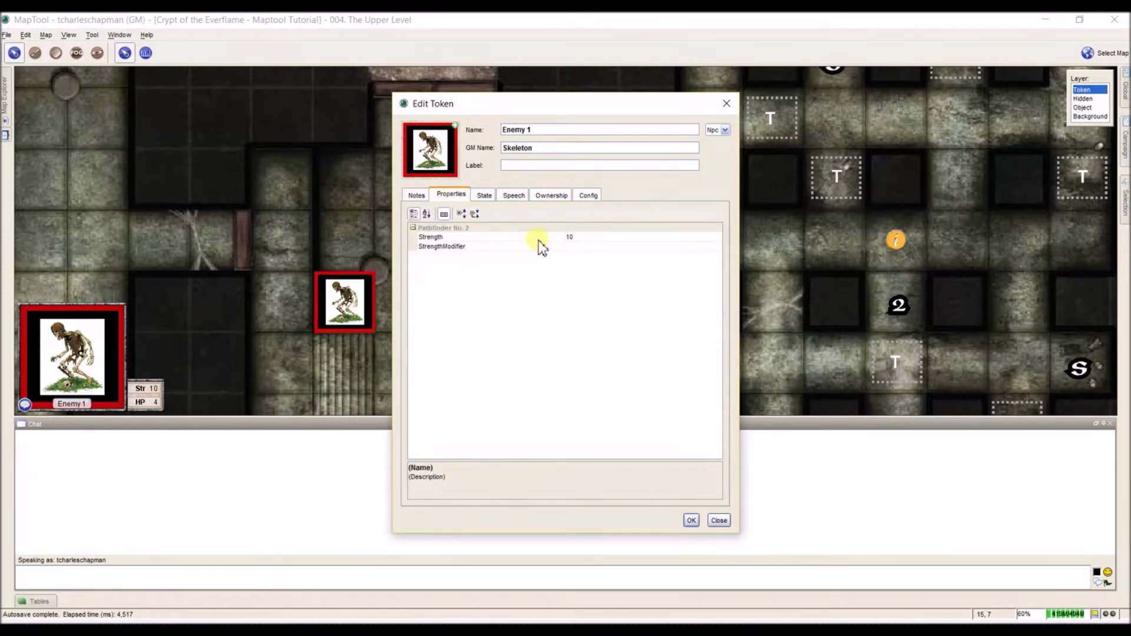